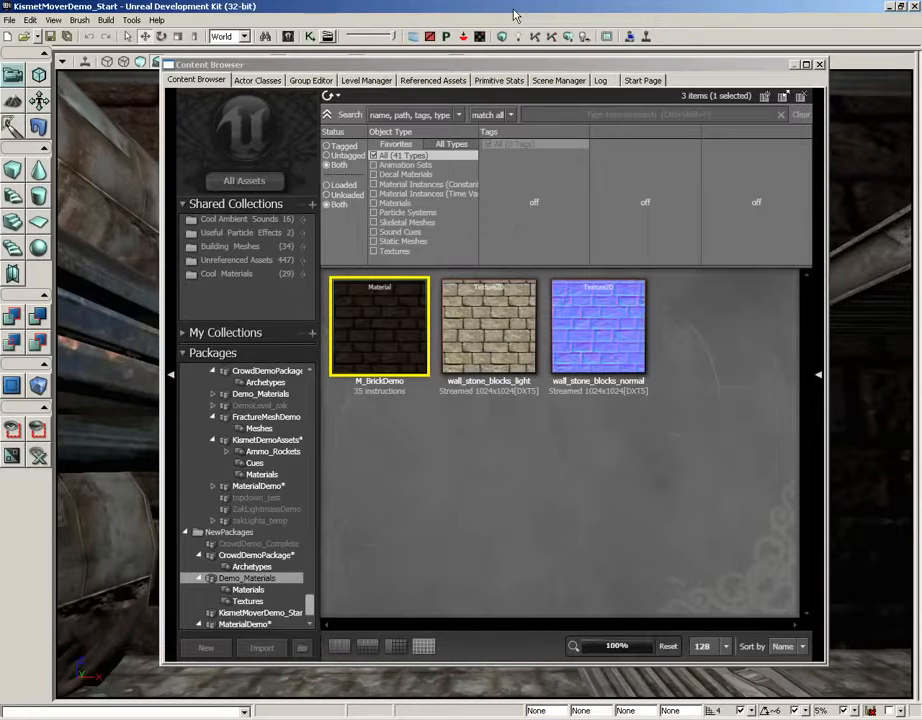
# Step: Open the M_BrickDemo material for editing and connect the light brick Texture Sample's red channel to the Specular input
pyautogui.doubleClick(383, 327)
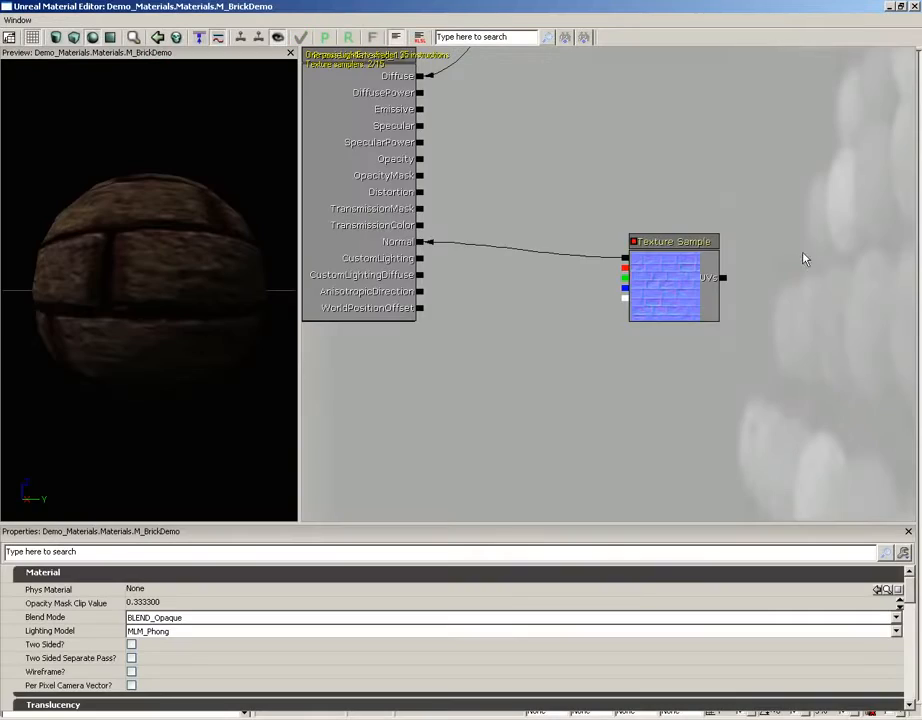
pyautogui.moveTo(688, 153); pyautogui.dragTo(599, 405)
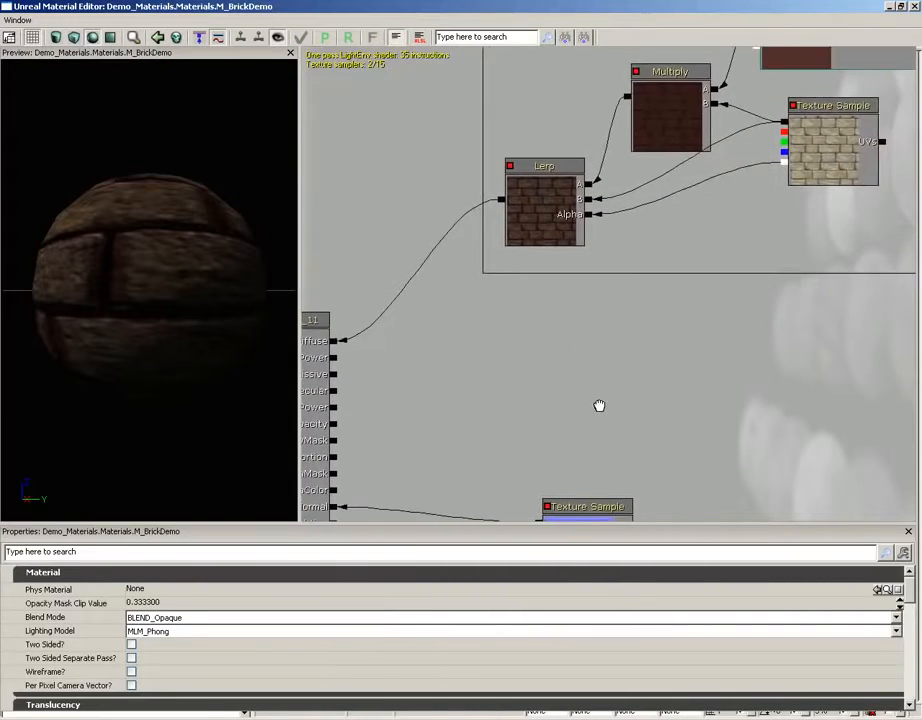
pyautogui.scroll(-1, 600, 398)
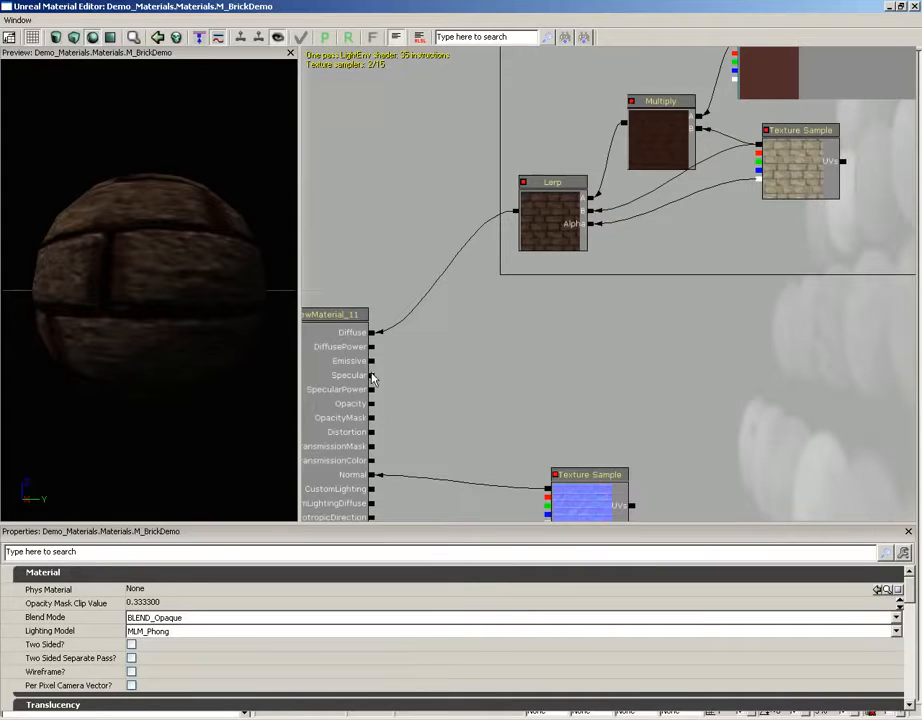
pyautogui.moveTo(448, 367); pyautogui.dragTo(491, 331)
pyautogui.scroll(2, 494, 321)
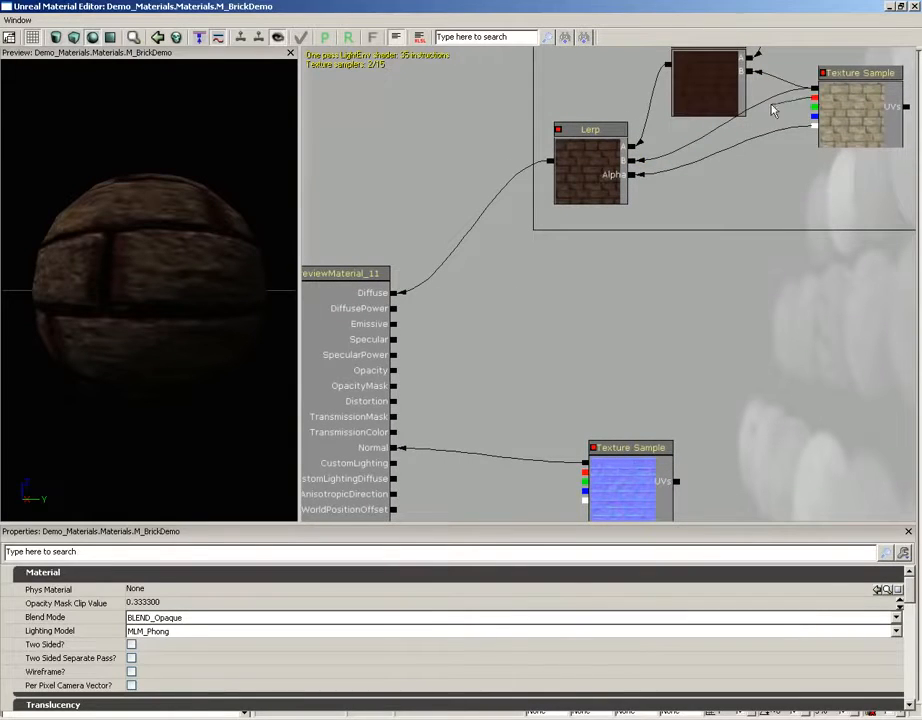
pyautogui.moveTo(815, 97); pyautogui.dragTo(396, 344)
pyautogui.moveTo(263, 340); pyautogui.dragTo(181, 237)
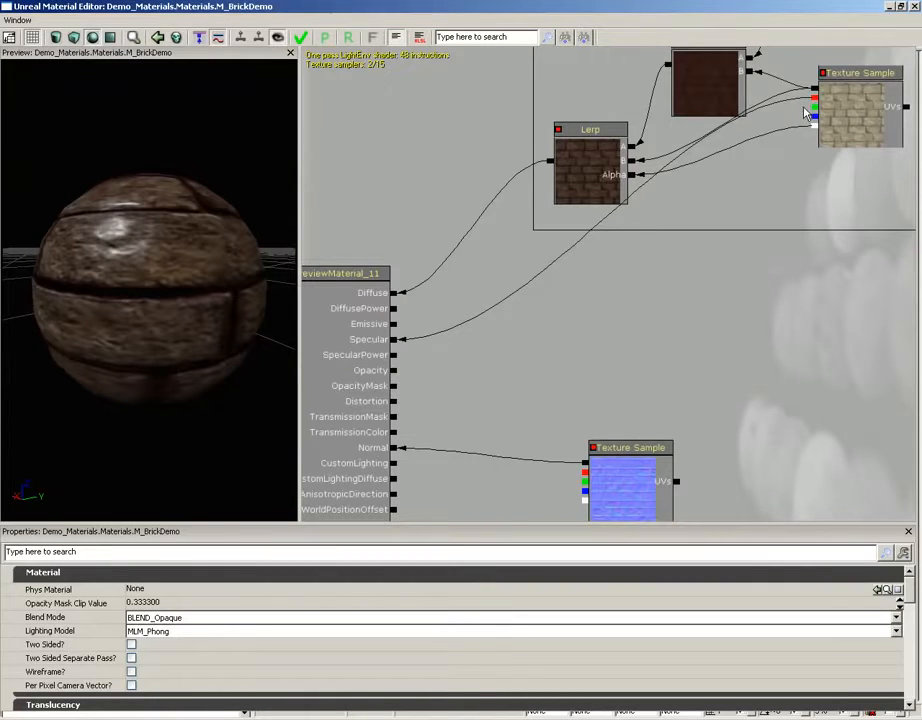
# Step: Preview the light brick Texture Sample's red channel in the Diffuse input, and reconnect the Lerp output to Diffuse
pyautogui.moveTo(815, 103); pyautogui.dragTo(396, 297)
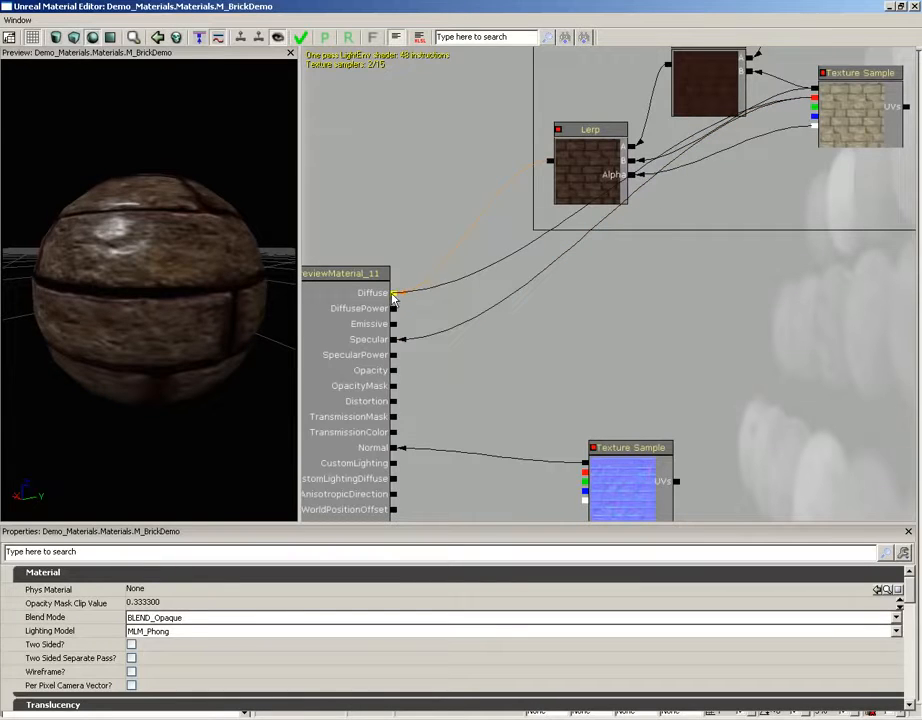
pyautogui.moveTo(232, 289); pyautogui.dragTo(138, 263)
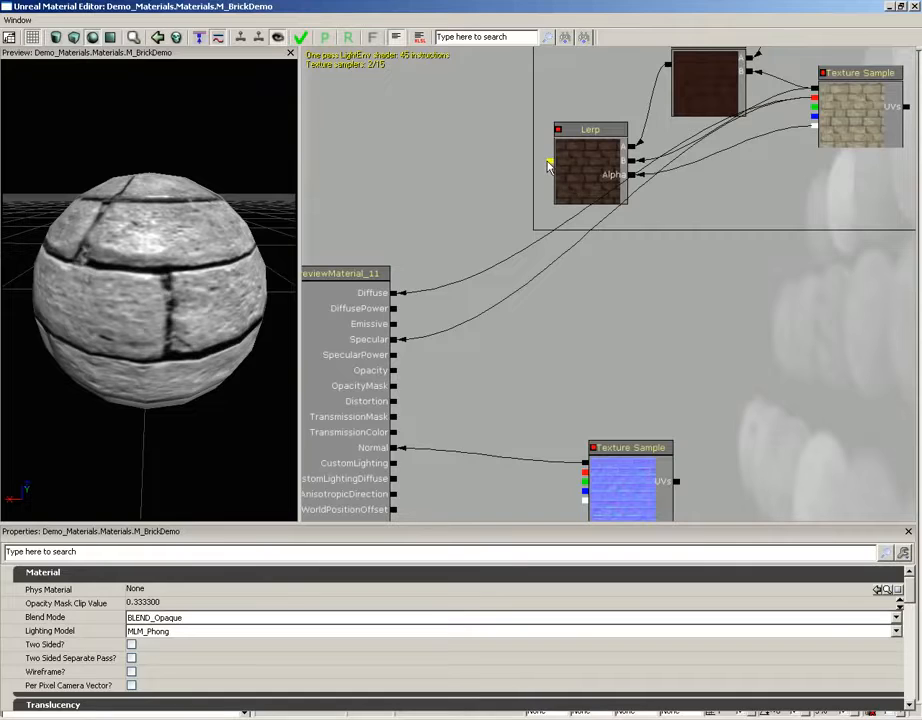
pyautogui.moveTo(551, 160); pyautogui.dragTo(394, 295)
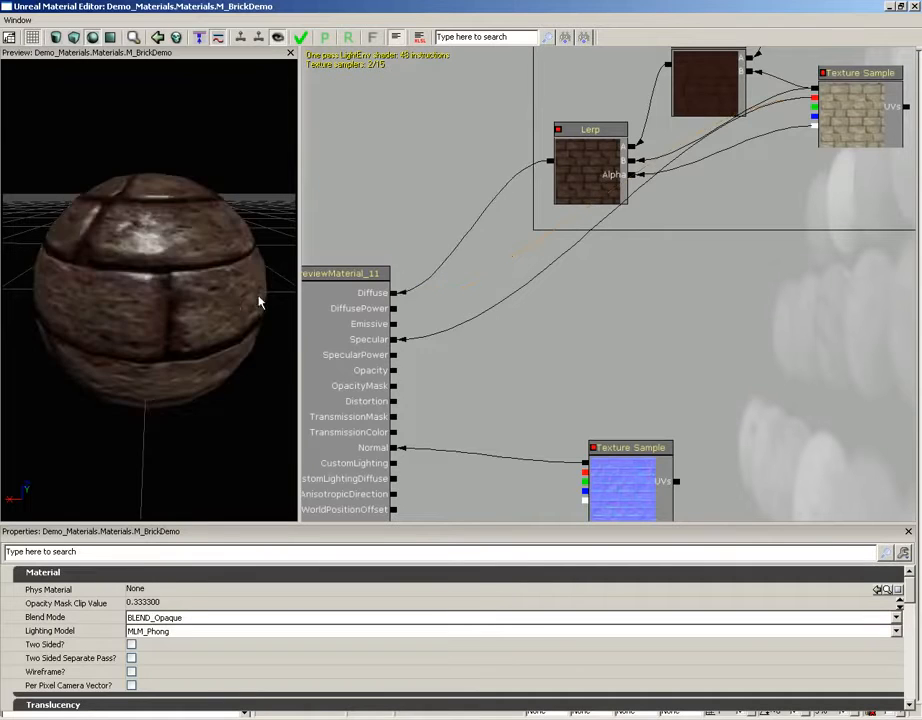
pyautogui.moveTo(259, 300); pyautogui.dragTo(218, 302)
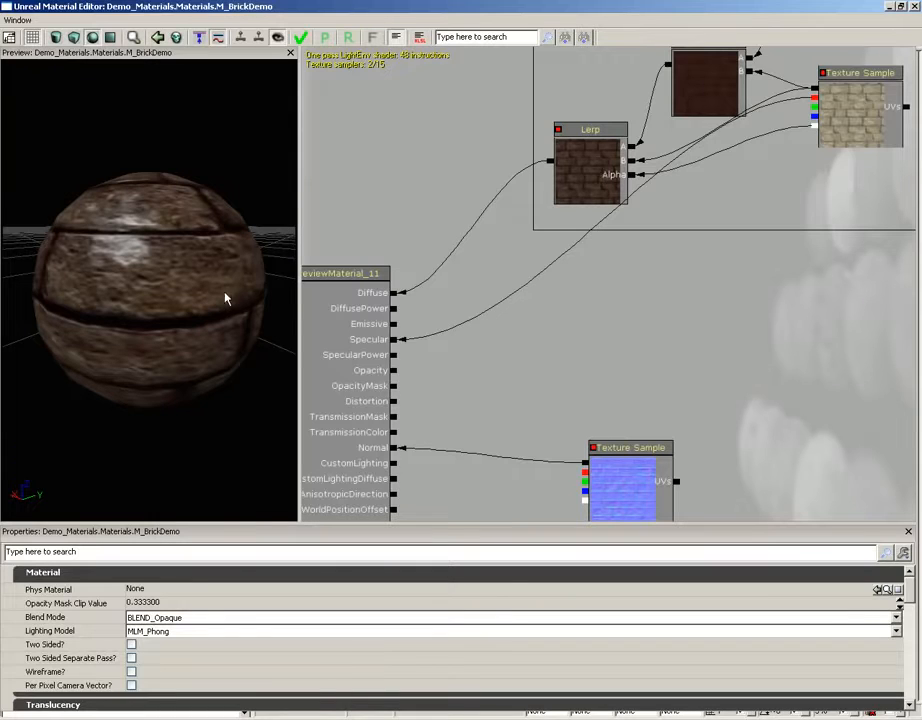
# Step: Add a VectorParameter node in the empty space beside the Specular input and name it SpecularColor
pyautogui.rightClick(646, 291)
pyautogui.moveTo(680, 430)
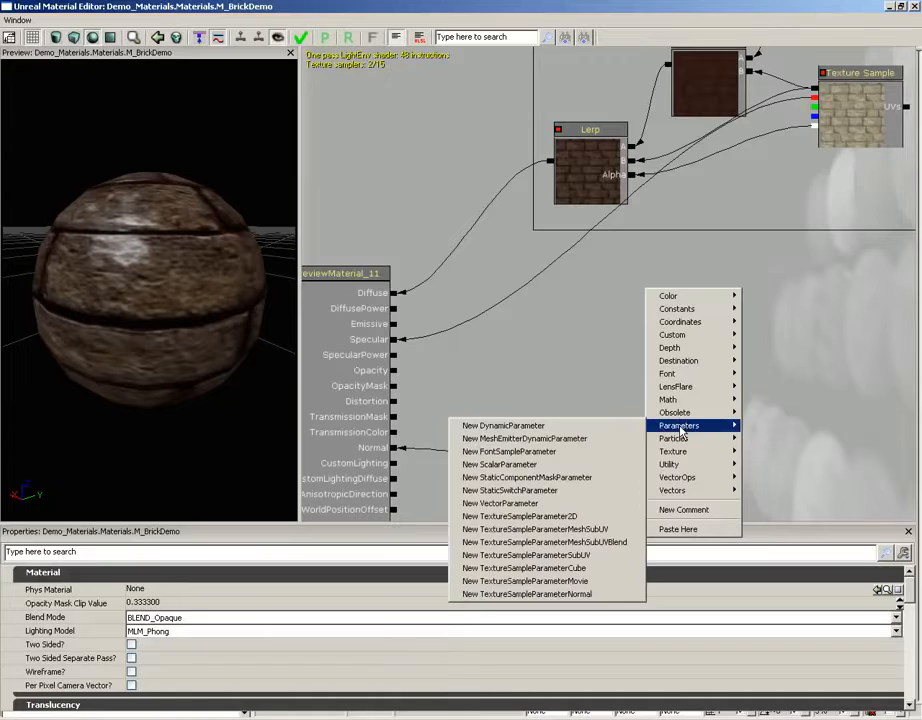
pyautogui.click(530, 505)
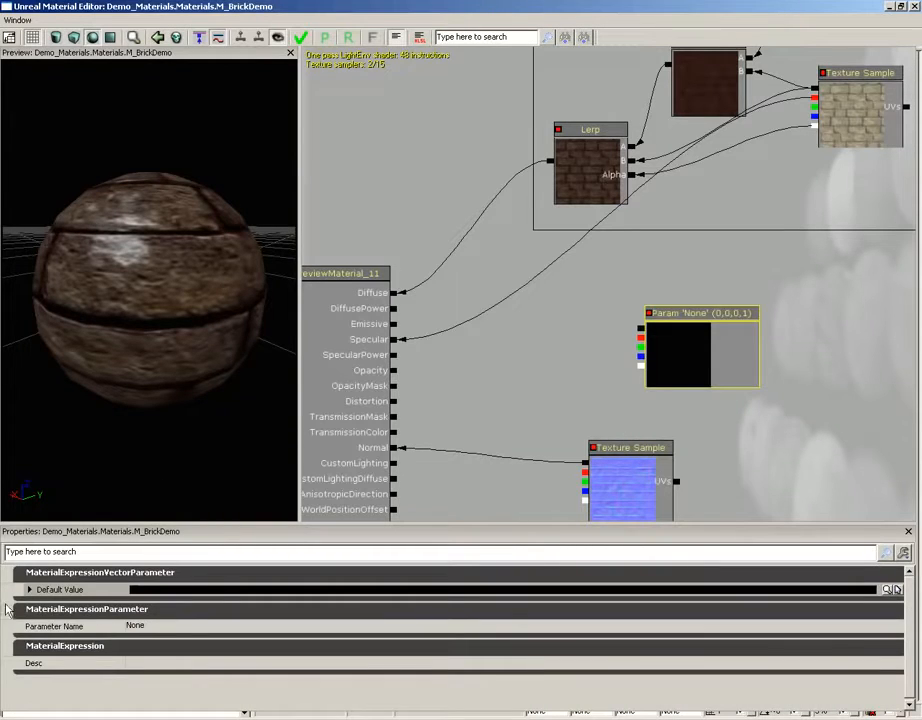
pyautogui.click(160, 627)
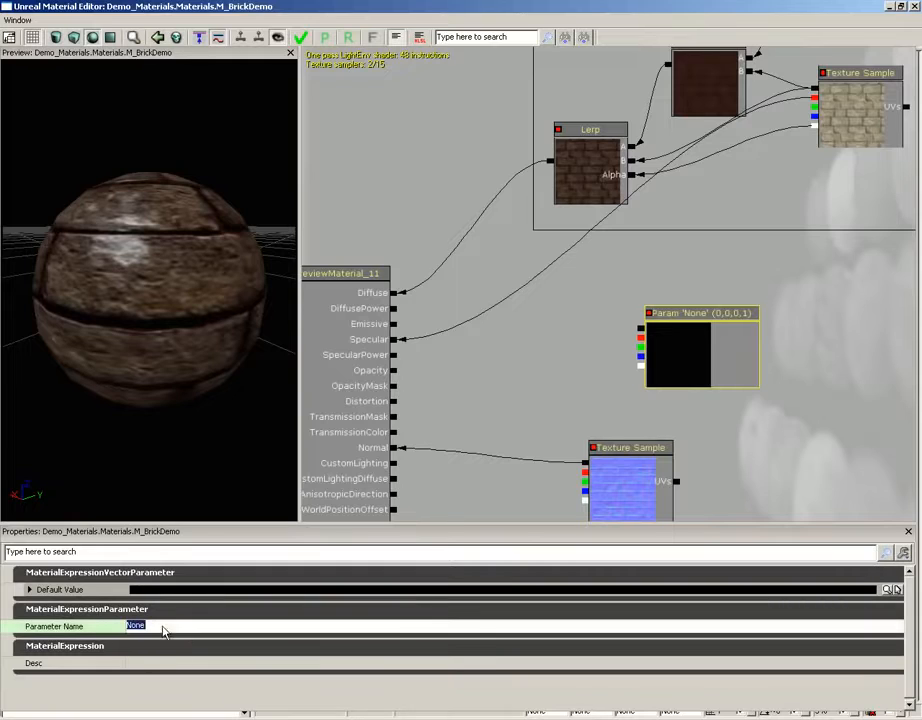
pyautogui.write('SpecularColor')
pyautogui.press('Return')
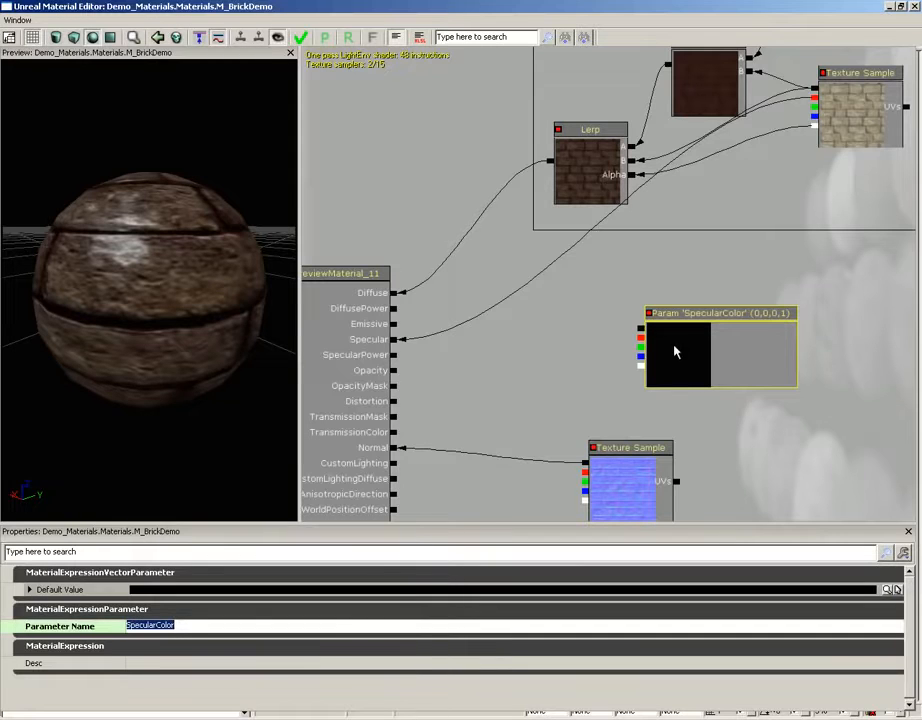
# Step: Set the SpecularColor parameter's default value to a pale pink with red 215, green 196 and blue 196
pyautogui.click(886, 590)
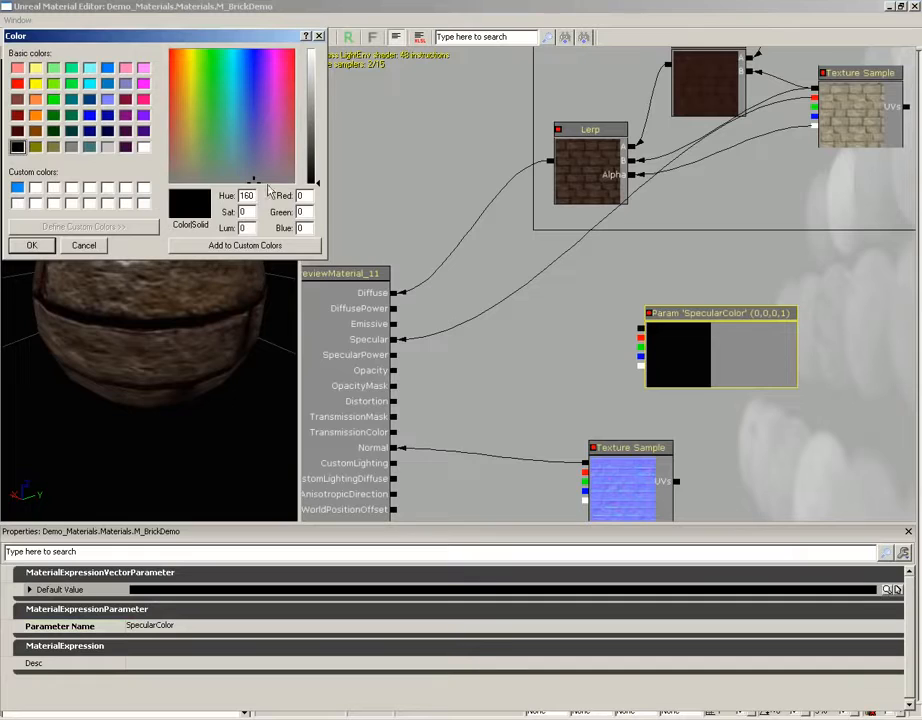
pyautogui.moveTo(190, 156); pyautogui.dragTo(171, 158)
pyautogui.moveTo(316, 91)
pyautogui.mouseDown()
pyautogui.moveTo(316, 118)
pyautogui.moveTo(316, 82)
pyautogui.mouseUp()
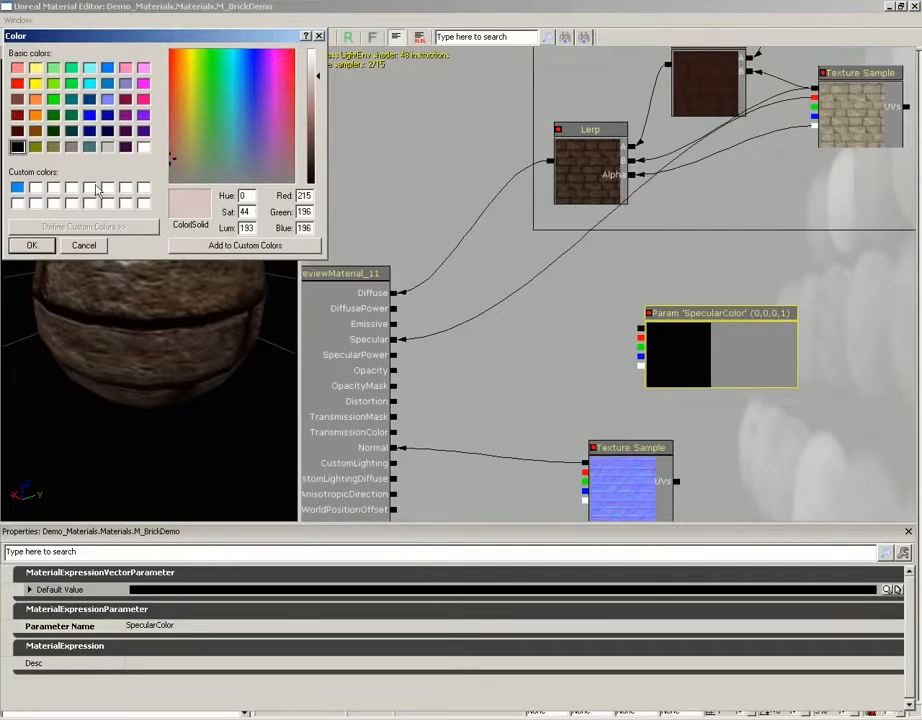
pyautogui.click(33, 247)
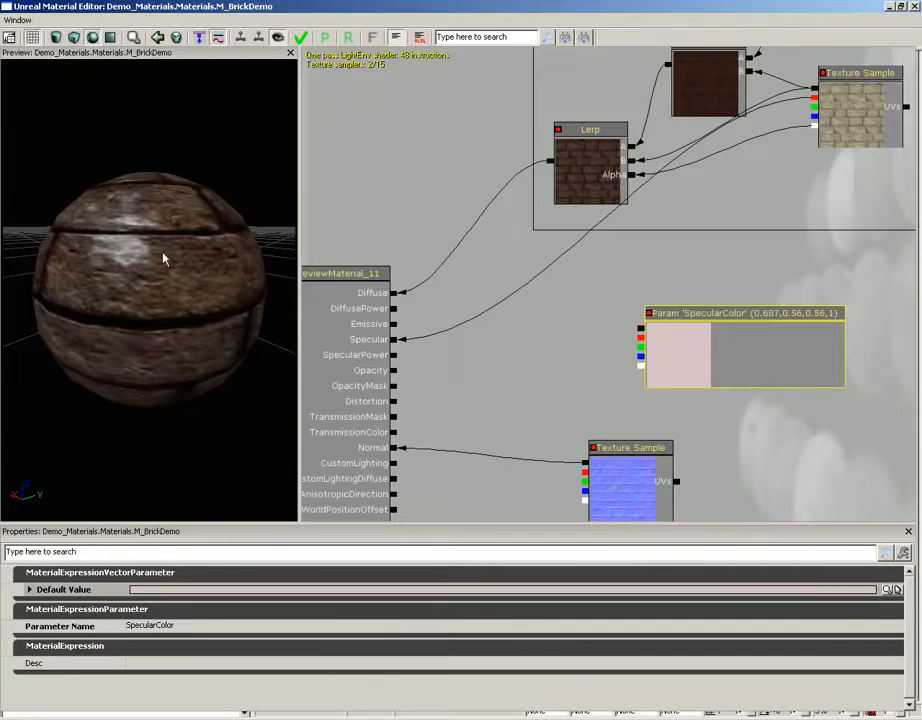
pyautogui.moveTo(165, 257); pyautogui.dragTo(21, 265)
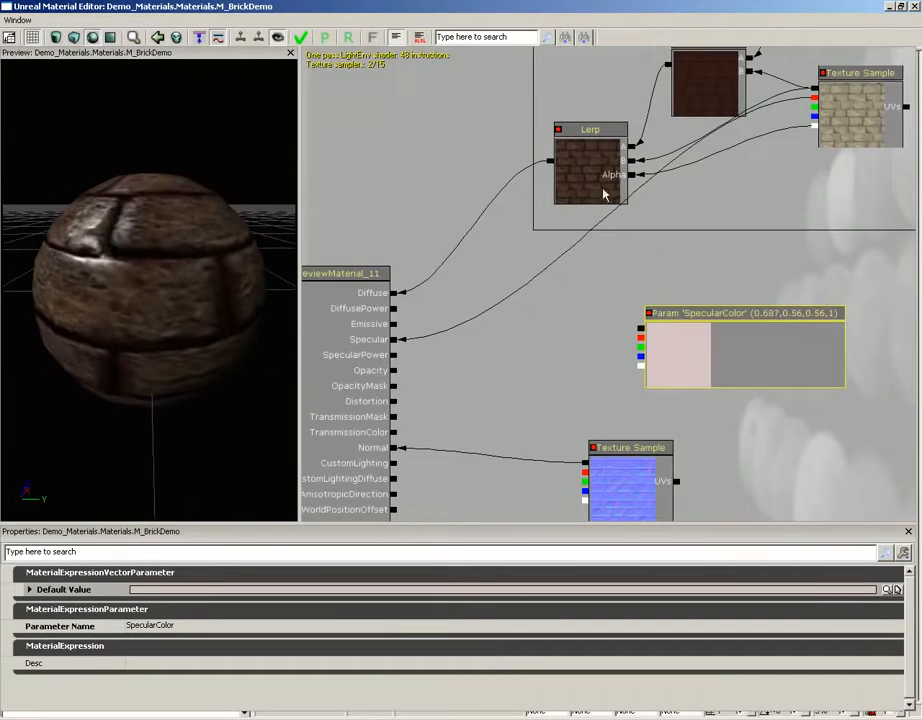
pyautogui.moveTo(185, 247)
pyautogui.mouseDown()
pyautogui.moveTo(169, 230)
pyautogui.moveTo(138, 230)
pyautogui.moveTo(142, 247)
pyautogui.moveTo(165, 243)
pyautogui.moveTo(115, 230)
pyautogui.mouseUp()
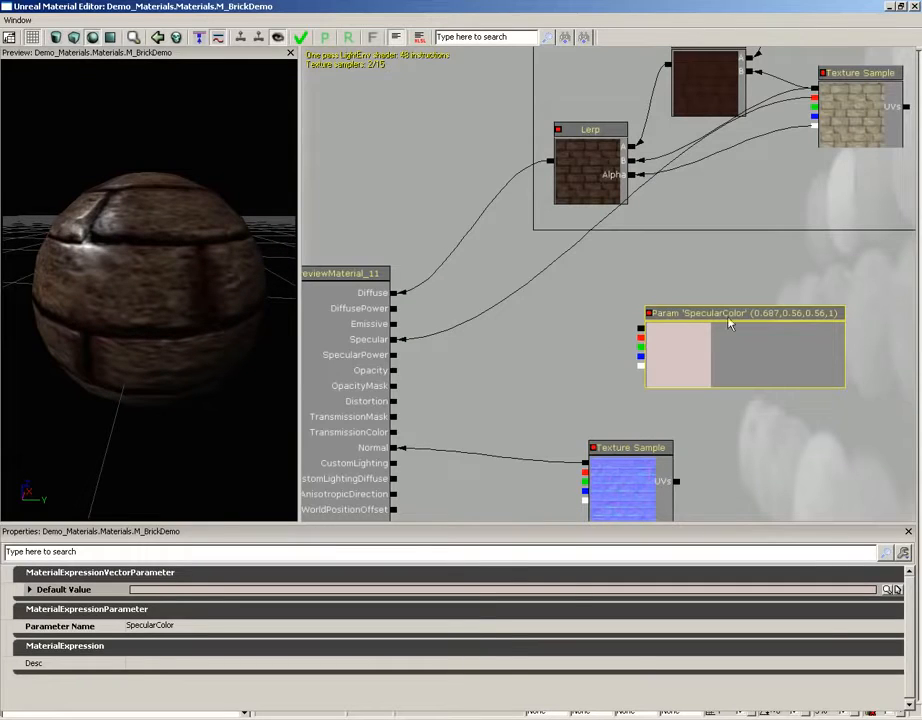
# Step: Try the SpecularColor parameter directly in the Specular input, and reconnect the light brick Texture Sample's red channel to Specular
pyautogui.moveTo(640, 328); pyautogui.dragTo(394, 345)
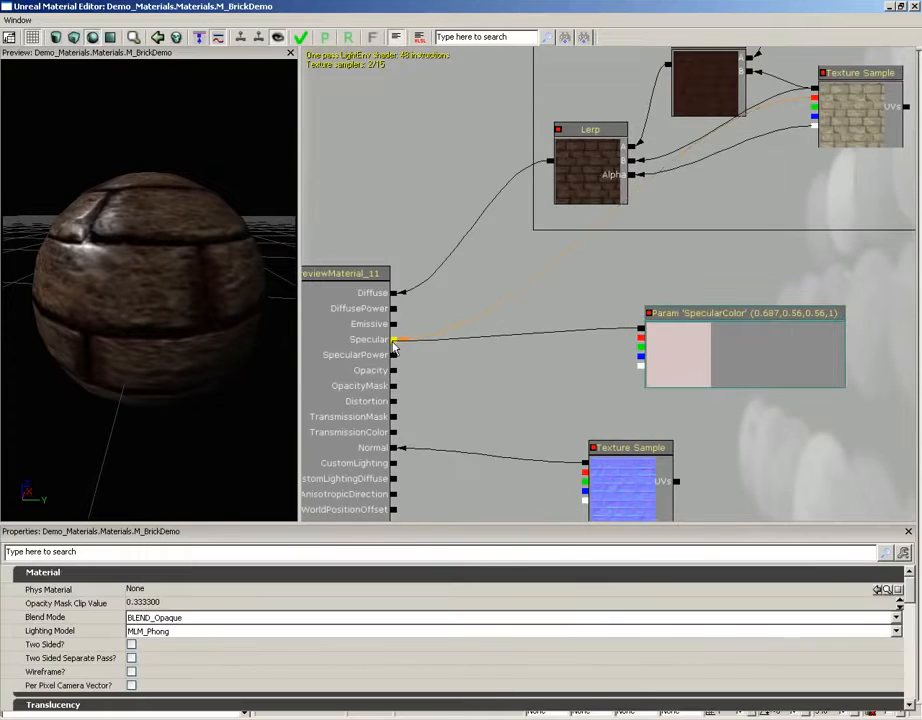
pyautogui.moveTo(214, 309)
pyautogui.mouseDown()
pyautogui.moveTo(187, 270)
pyautogui.moveTo(244, 257)
pyautogui.moveTo(196, 239)
pyautogui.moveTo(144, 239)
pyautogui.moveTo(169, 233)
pyautogui.moveTo(242, 259)
pyautogui.moveTo(241, 243)
pyautogui.moveTo(148, 179)
pyautogui.moveTo(89, 167)
pyautogui.moveTo(171, 165)
pyautogui.moveTo(126, 212)
pyautogui.moveTo(163, 266)
pyautogui.moveTo(180, 264)
pyautogui.mouseUp()
pyautogui.moveTo(815, 103); pyautogui.dragTo(398, 338)
pyautogui.moveTo(230, 280); pyautogui.dragTo(97, 256)
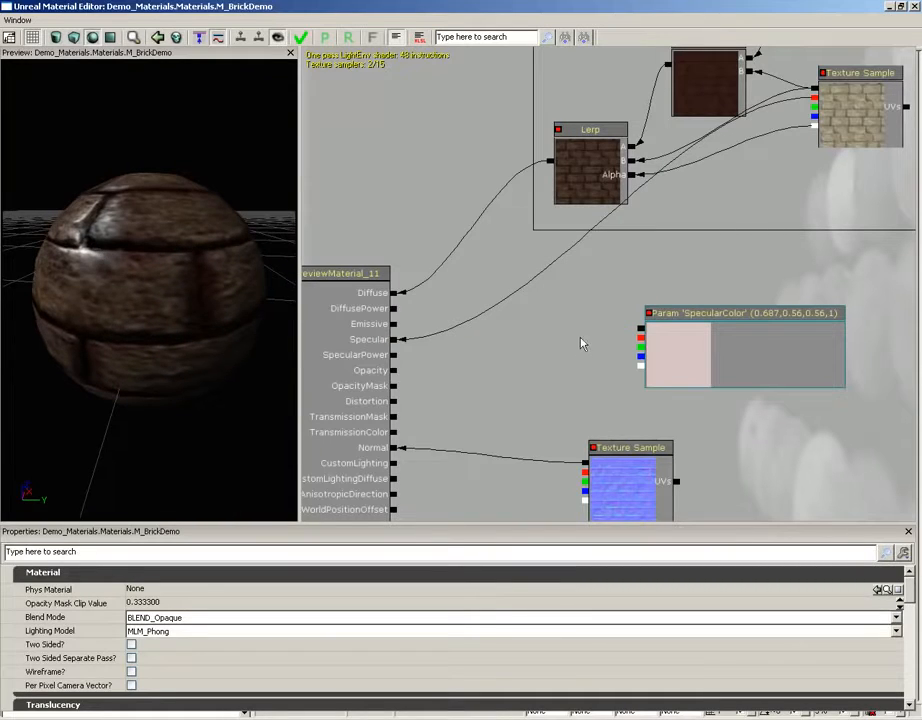
# Step: Add a Multiply node combining the light brick texture's red channel (A) with SpecularColor (B), and connect its output to Specular
pyautogui.click(506, 337)
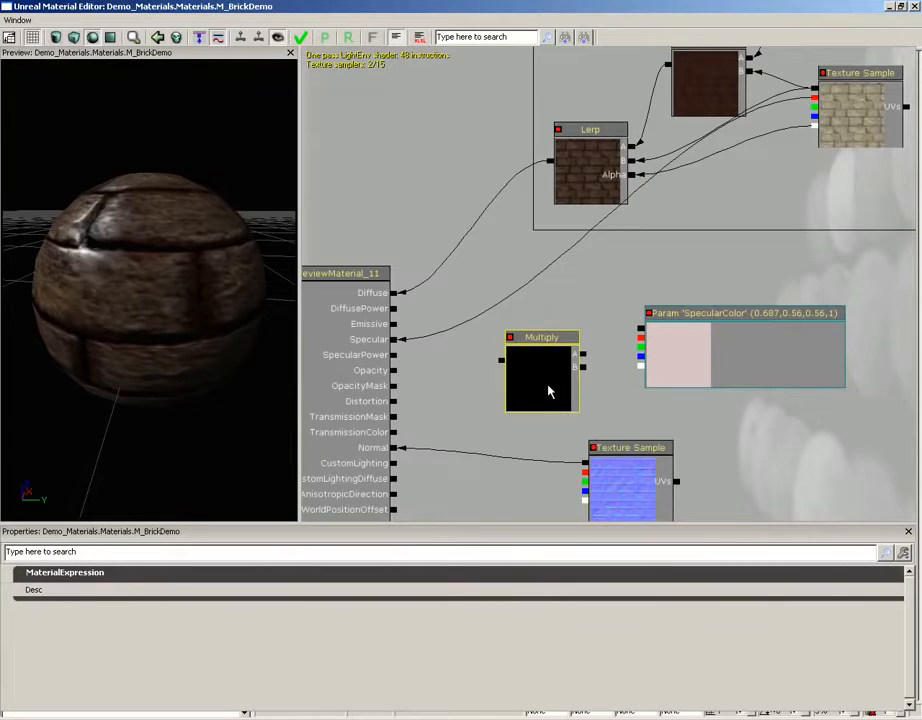
pyautogui.moveTo(550, 386); pyautogui.dragTo(814, 98)
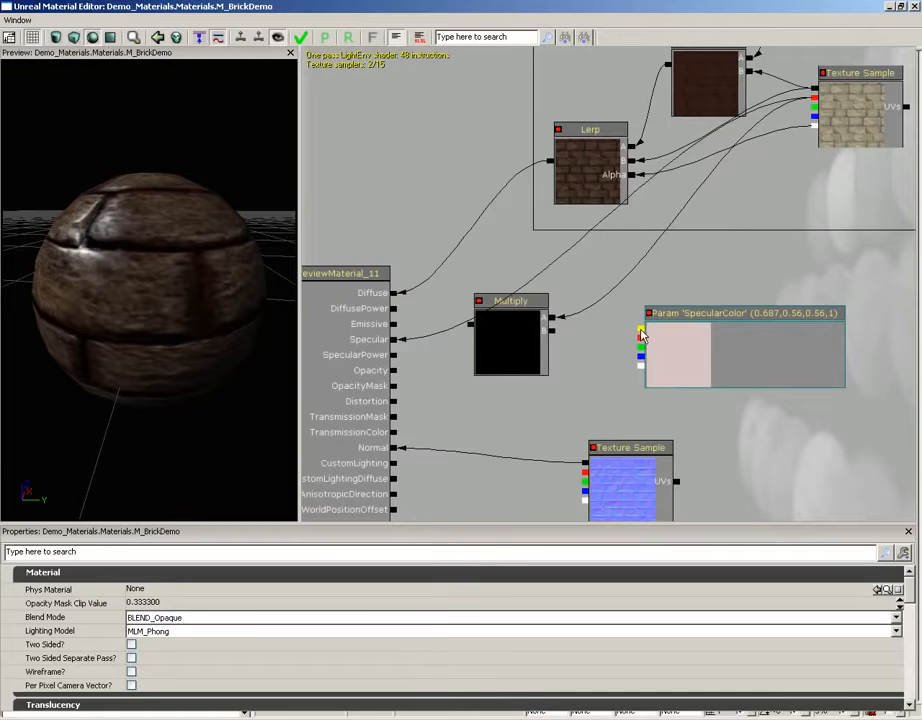
pyautogui.moveTo(641, 334); pyautogui.dragTo(553, 337)
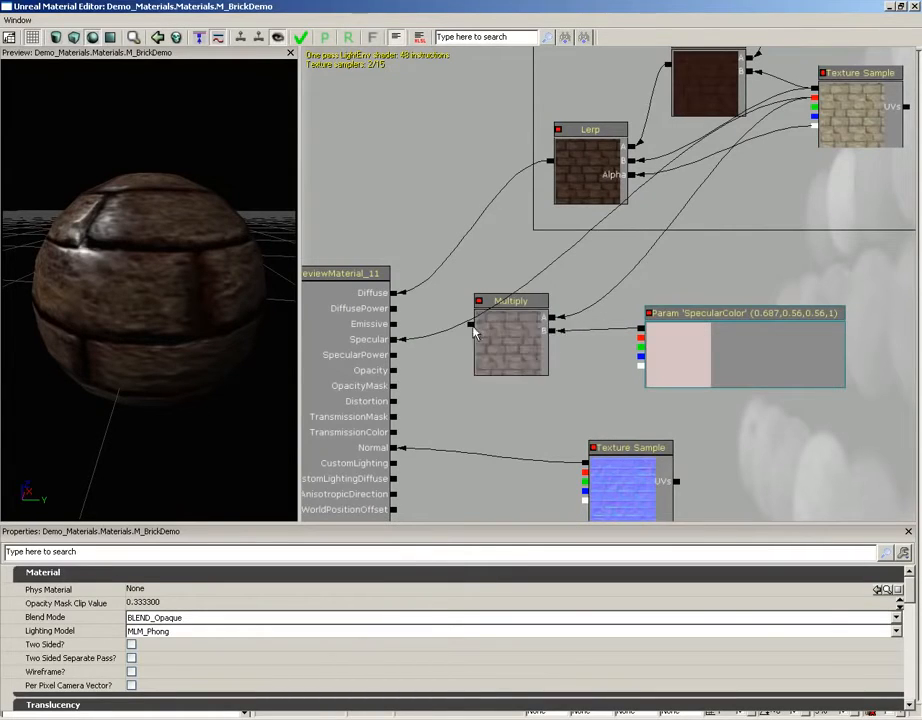
pyautogui.moveTo(470, 323); pyautogui.dragTo(394, 340)
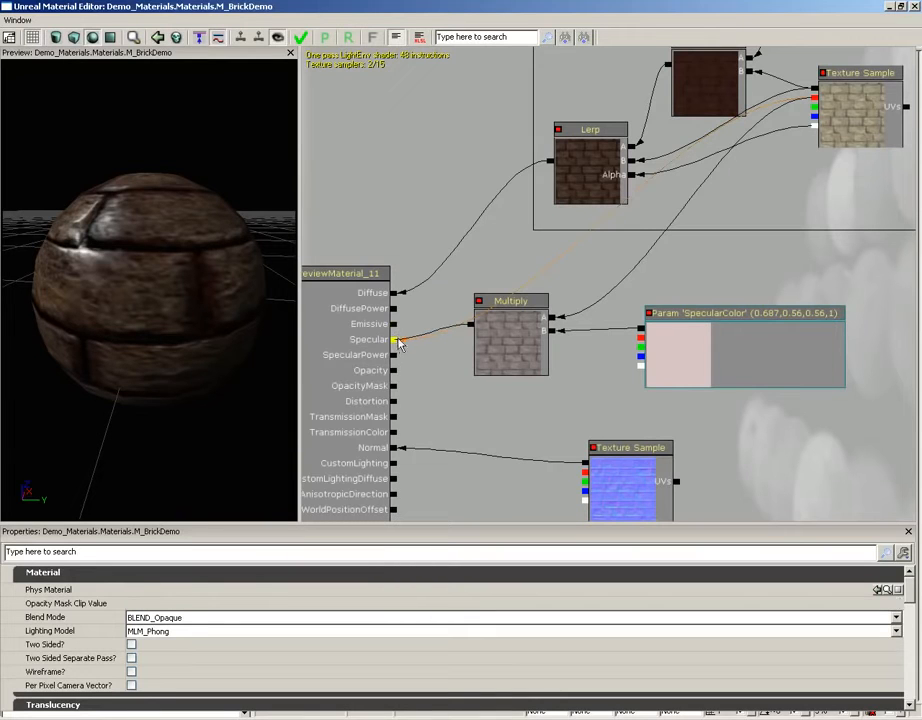
pyautogui.moveTo(191, 270); pyautogui.dragTo(28, 186)
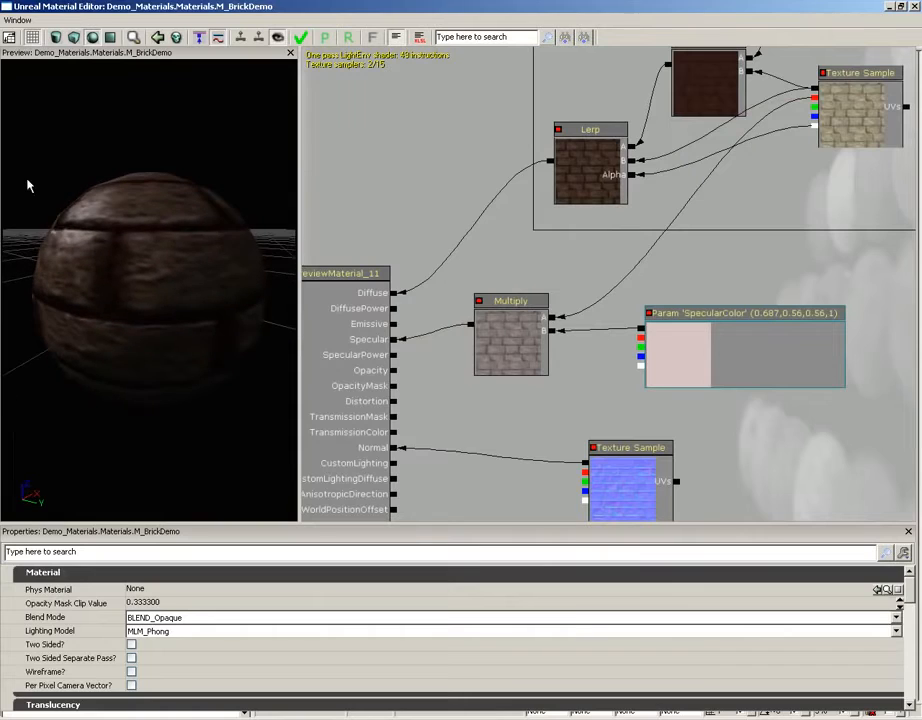
# Step: Darken the SpecularColor default value to red 64, green 43, blue 43 and check the highlights on the preview sphere
pyautogui.click(689, 366)
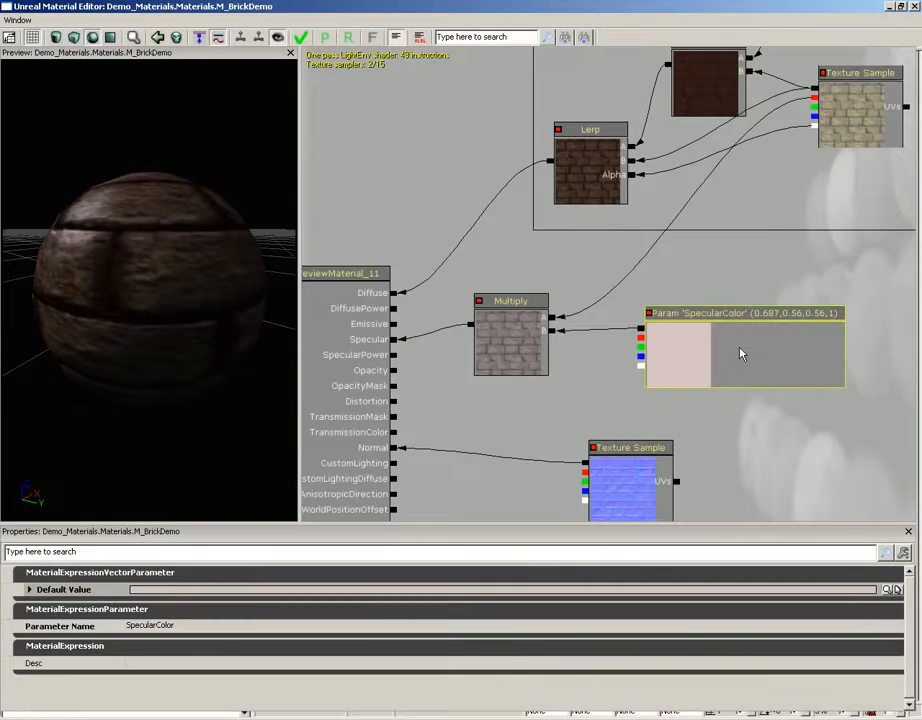
pyautogui.click(892, 590)
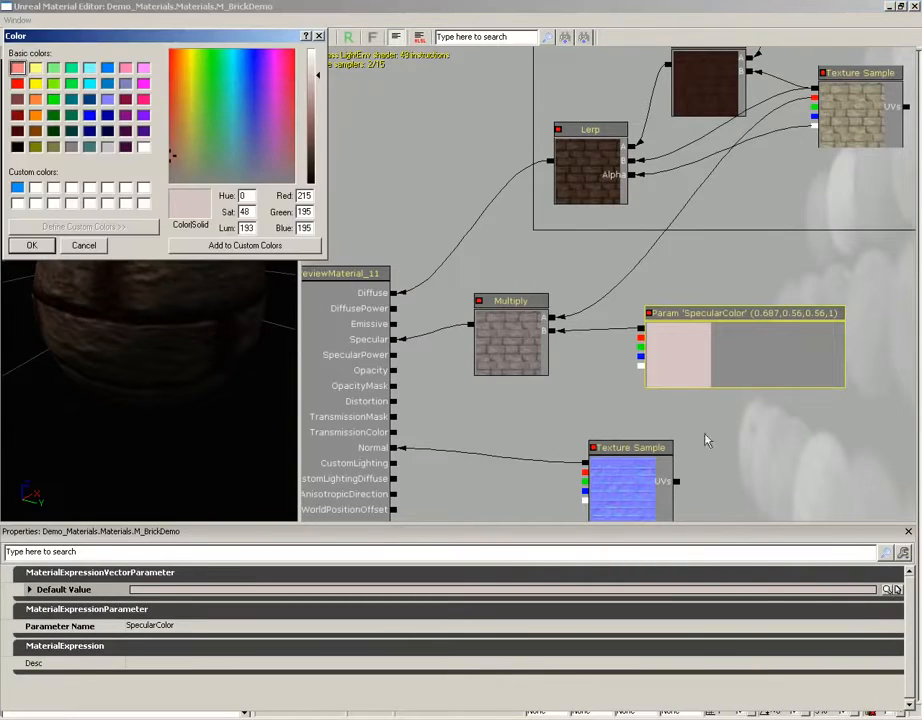
pyautogui.moveTo(316, 152); pyautogui.dragTo(317, 161)
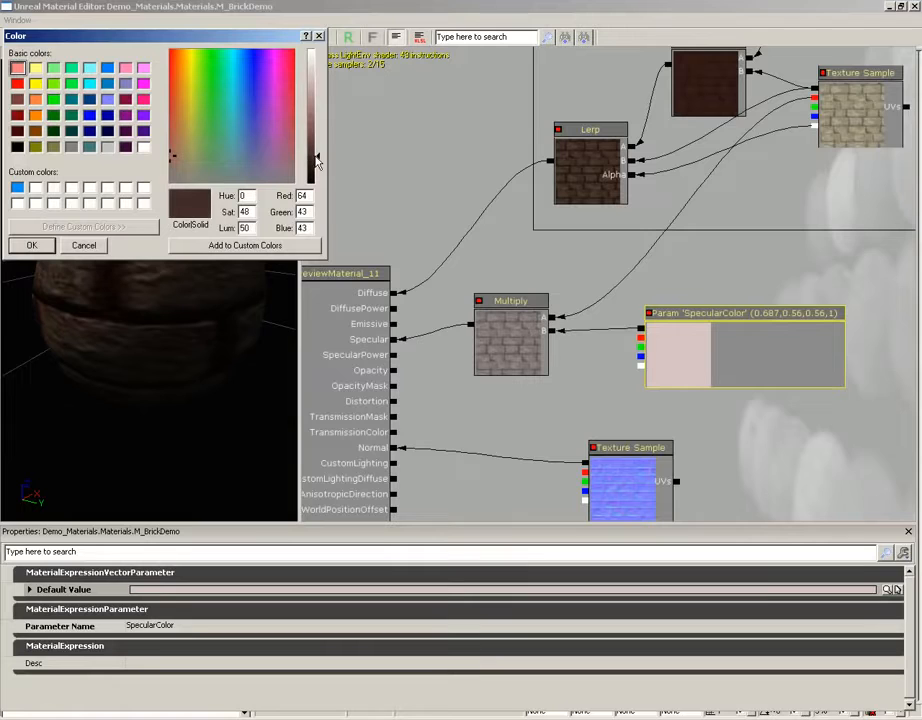
pyautogui.click(31, 245)
pyautogui.moveTo(134, 267); pyautogui.dragTo(4, 165)
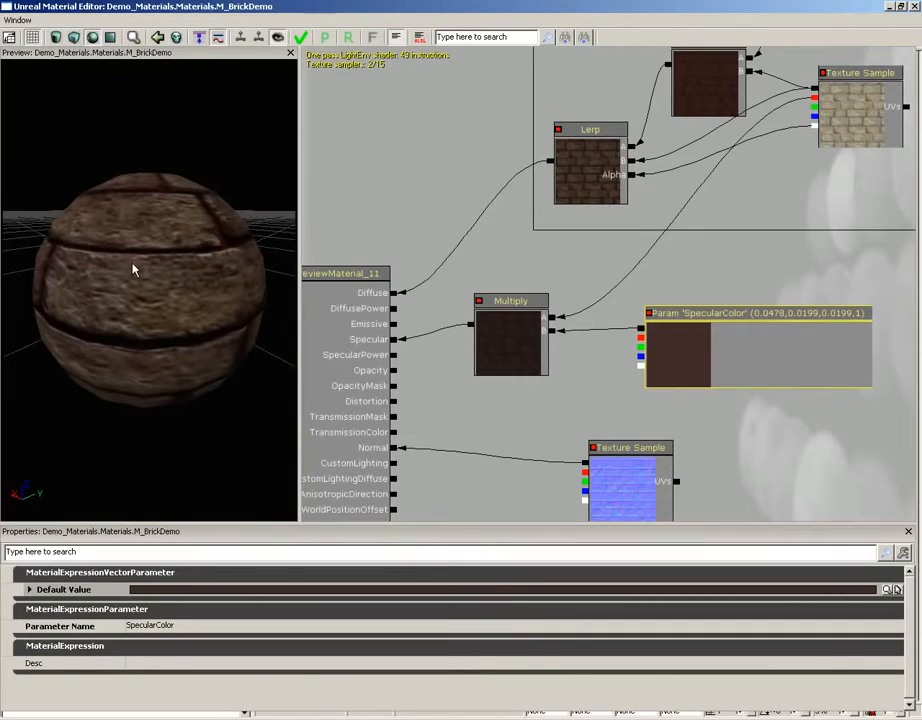
# Step: Brighten the SpecularColor default value to red 205, green 180, blue 180
pyautogui.click(889, 590)
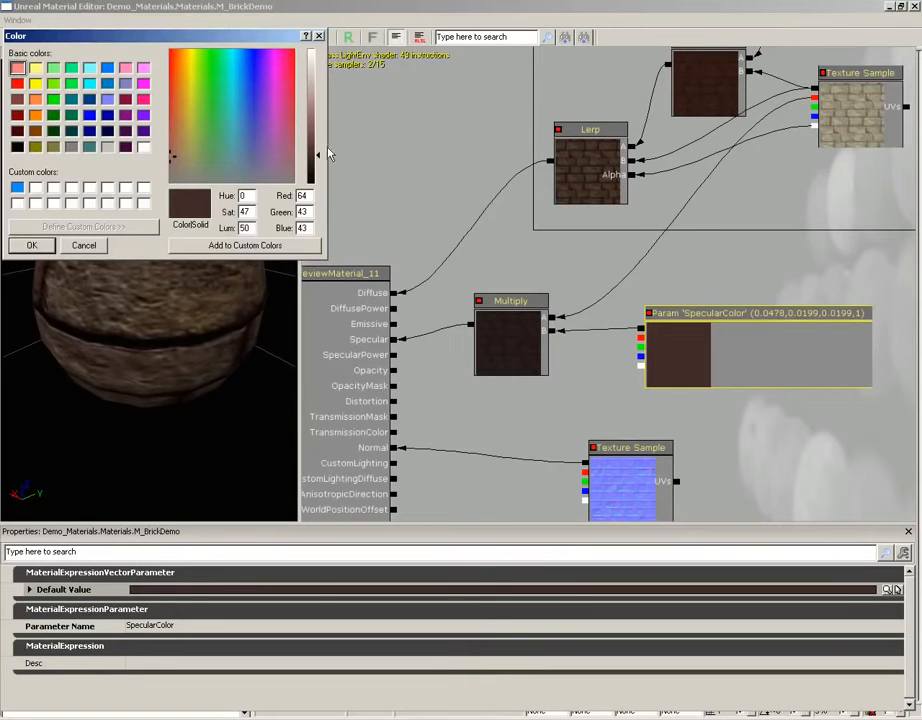
pyautogui.moveTo(329, 153); pyautogui.dragTo(329, 81)
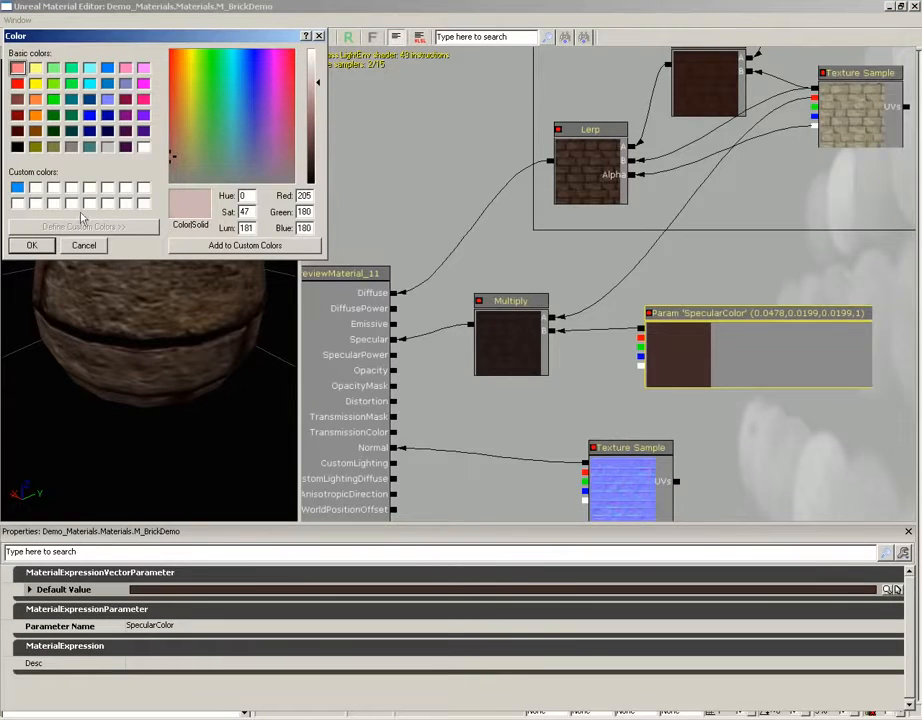
pyautogui.click(31, 245)
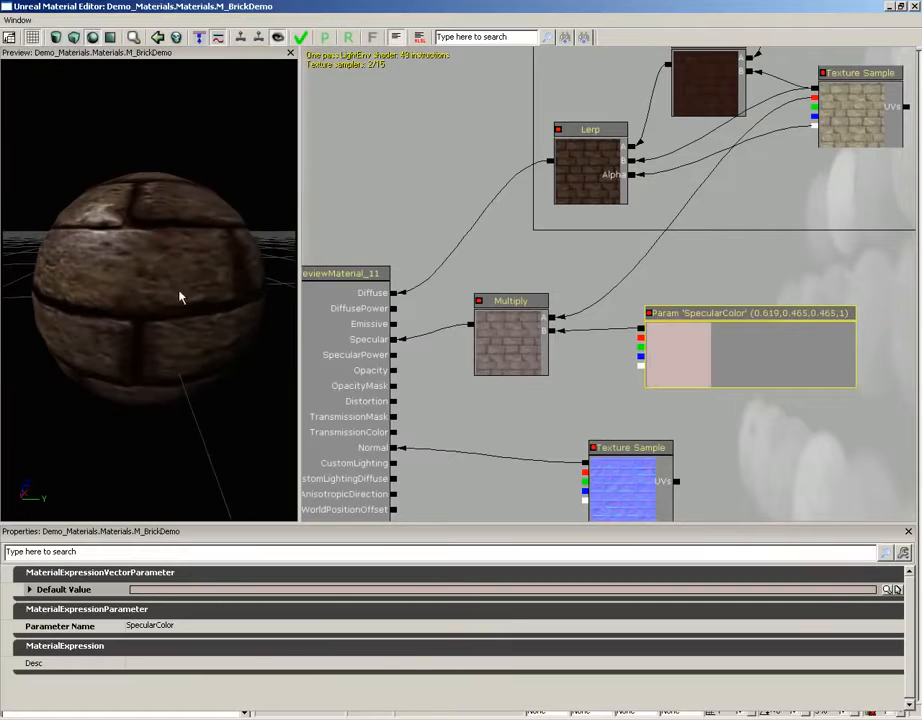
# Step: Move the Multiply node closer to the SpecularColor parameter and select the normal map's Texture Sample node
pyautogui.click(503, 347)
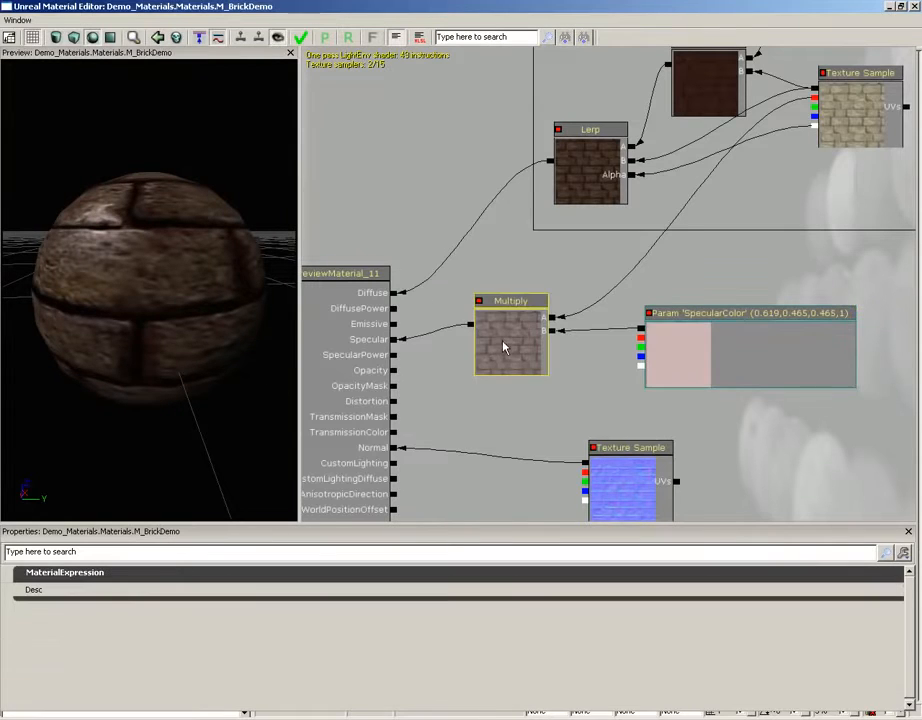
pyautogui.moveTo(507, 333); pyautogui.dragTo(535, 340)
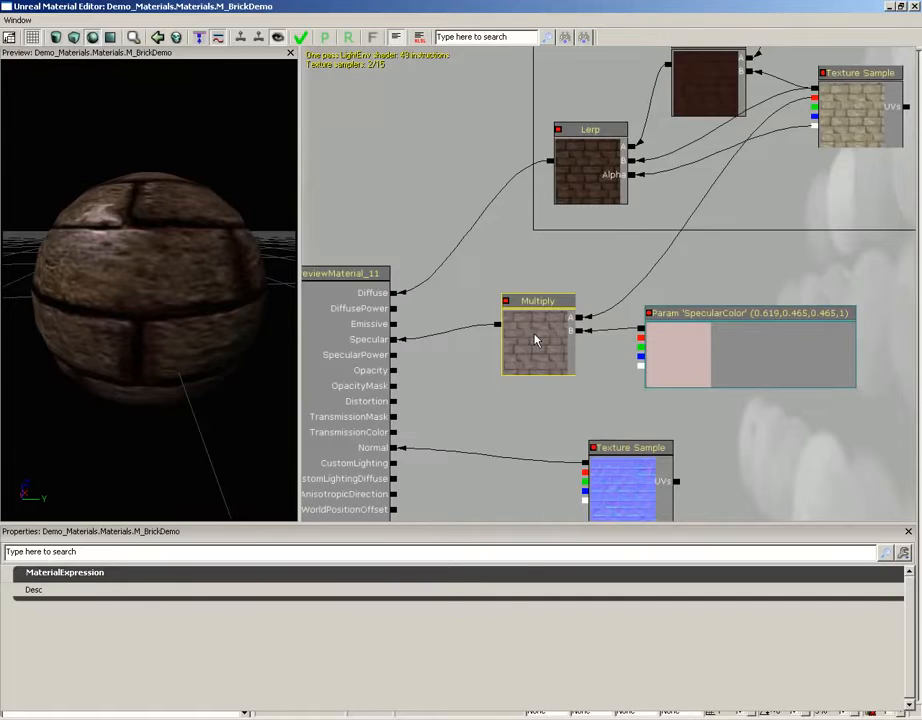
pyautogui.moveTo(774, 451); pyautogui.dragTo(794, 352)
pyautogui.click(668, 377)
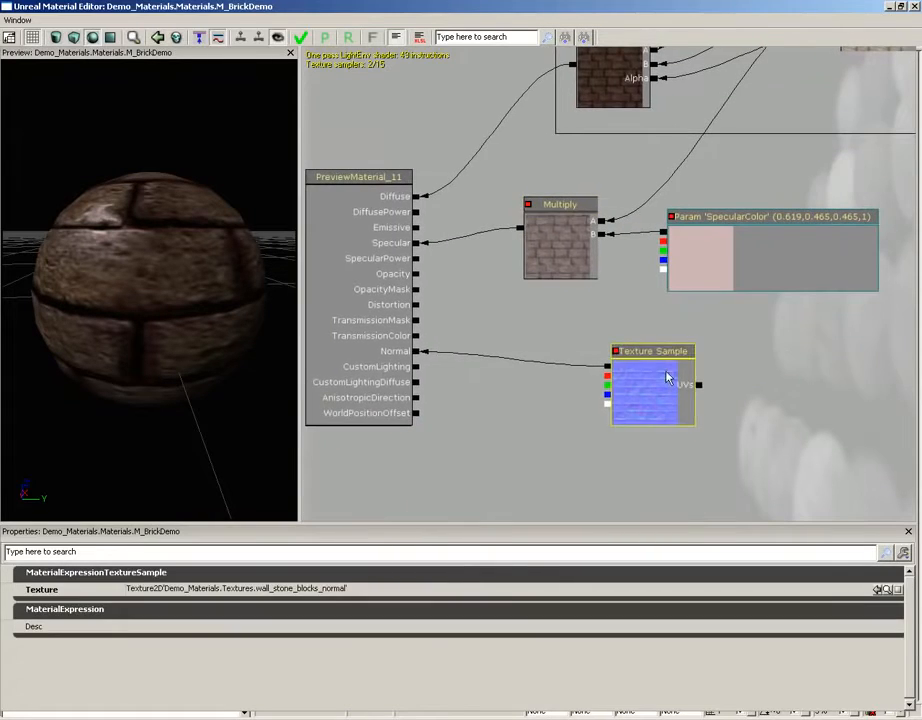
# Step: Move the normal map's Texture Sample lower and add a ScalarParameter node between it and the SpecularColor parameter
pyautogui.moveTo(668, 377); pyautogui.dragTo(657, 460)
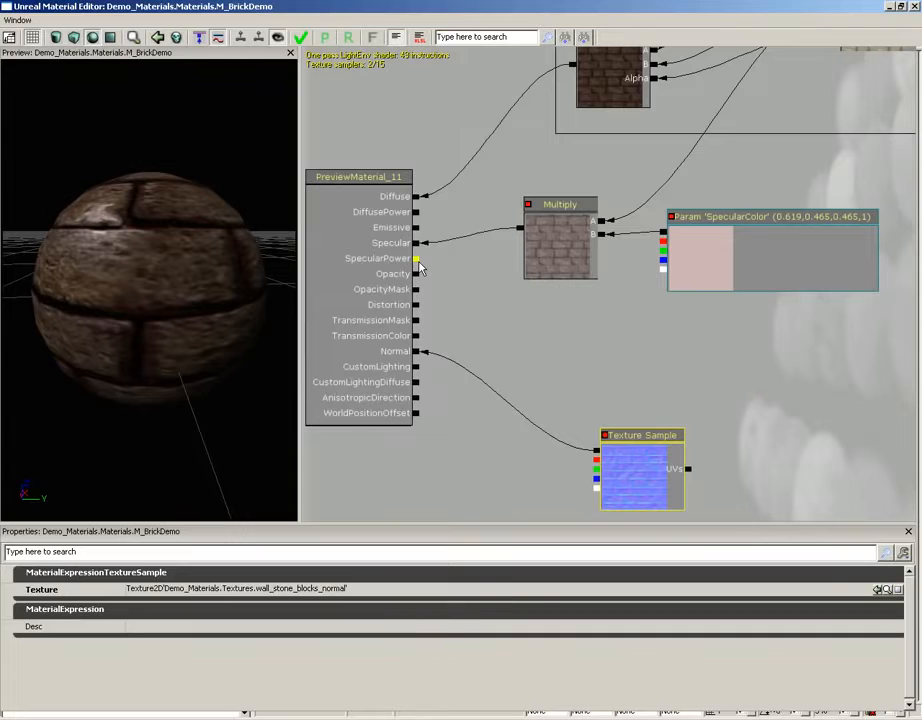
pyautogui.rightClick(620, 327)
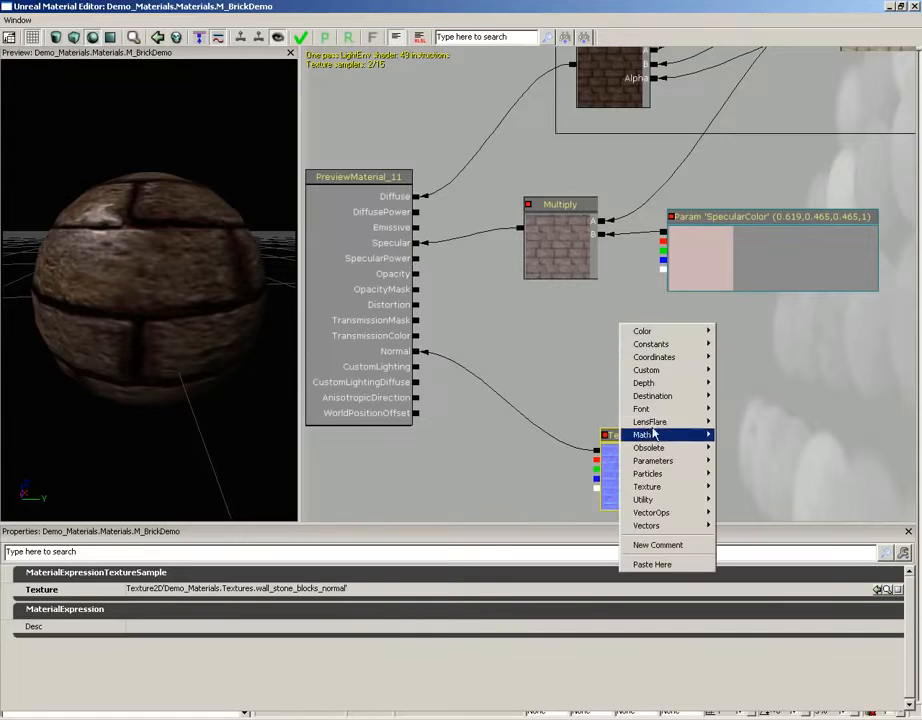
pyautogui.moveTo(654, 461)
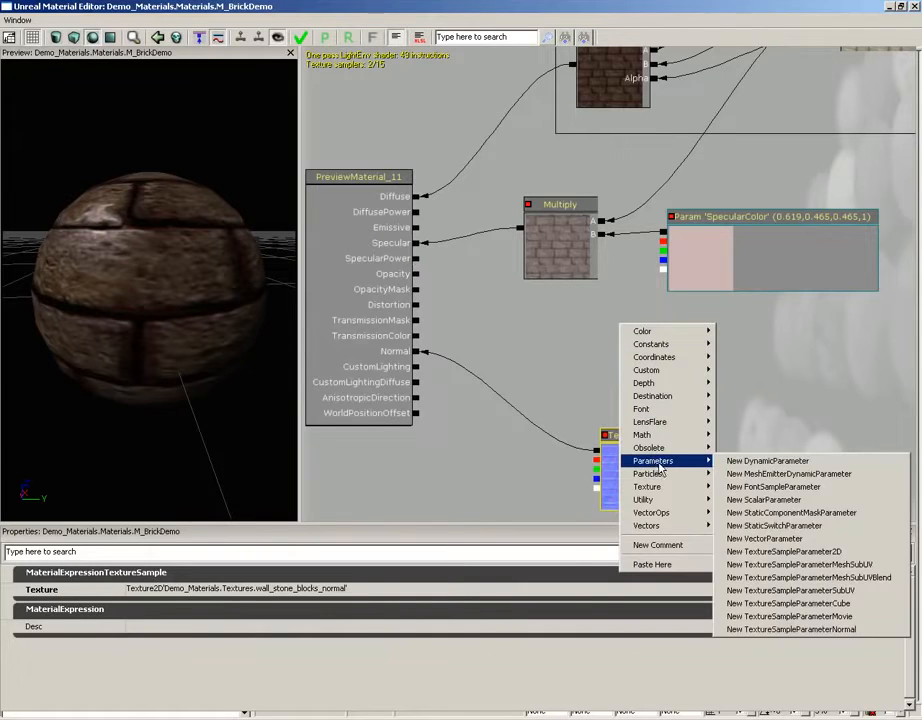
pyautogui.click(776, 499)
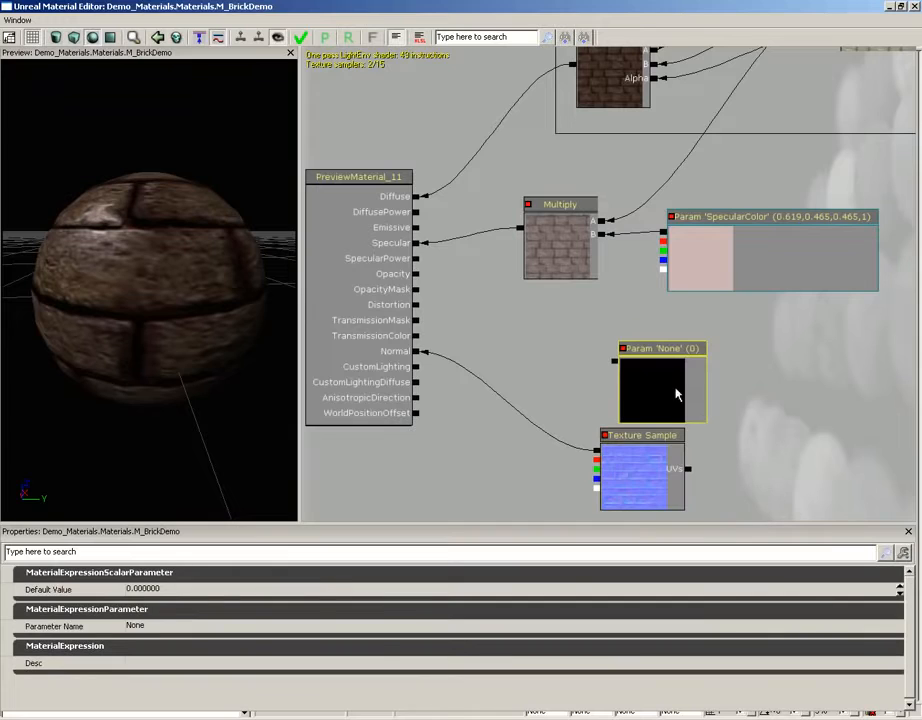
pyautogui.moveTo(660, 383); pyautogui.dragTo(654, 350)
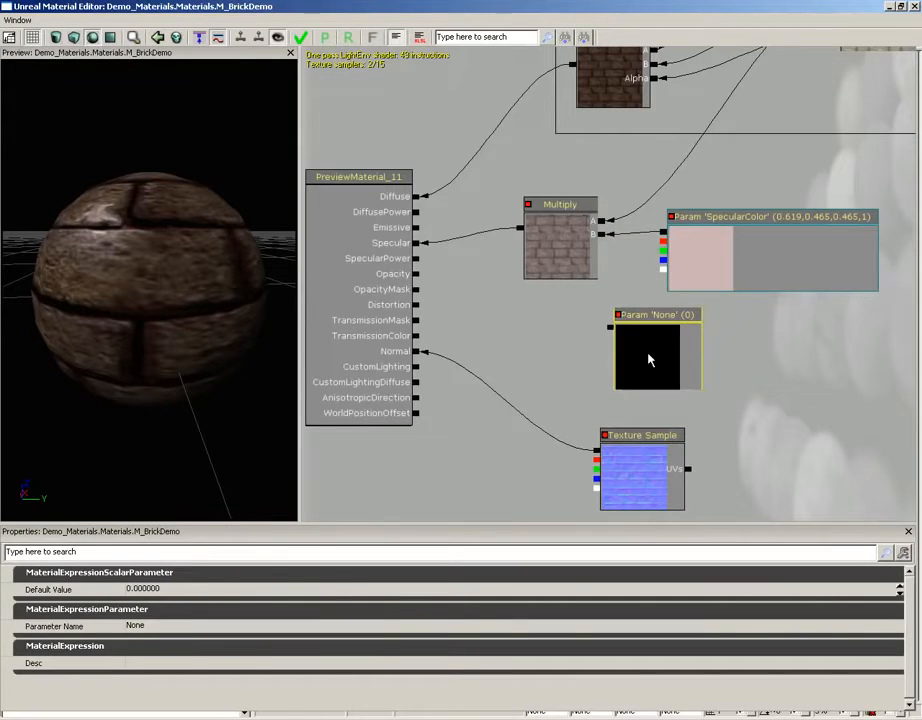
# Step: Name the new scalar parameter SpecularPower and set its default value to 3
pyautogui.click(205, 627)
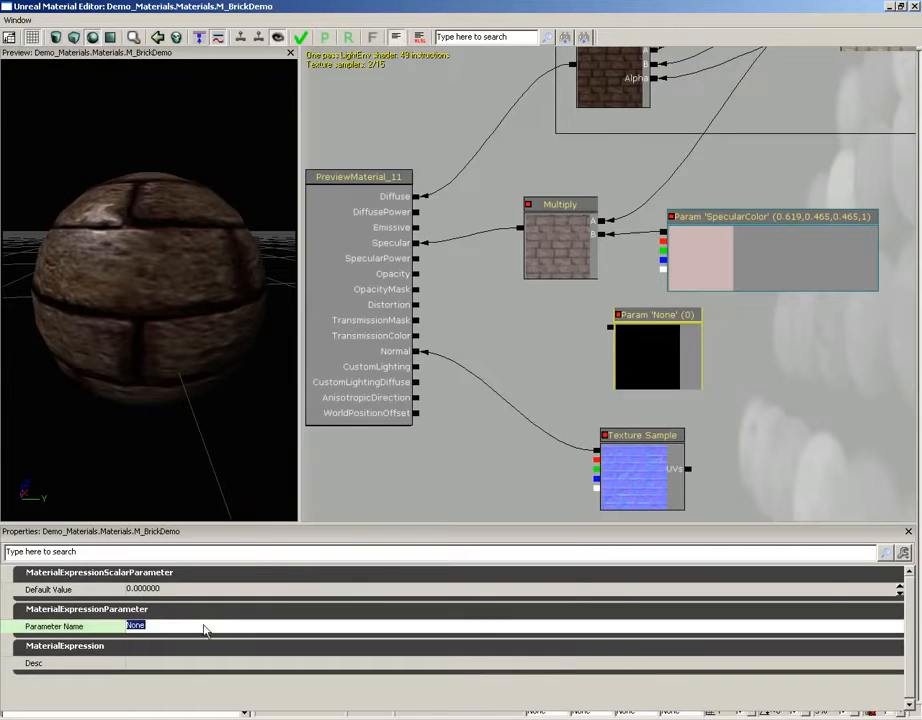
pyautogui.write('Specu')
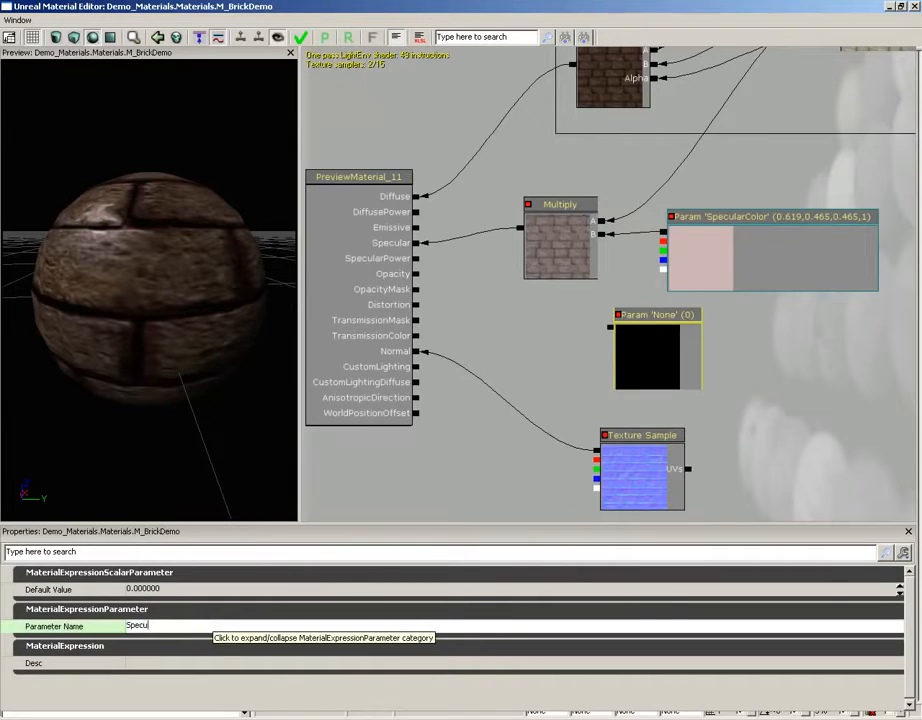
pyautogui.write('larPower')
pyautogui.press('Return')
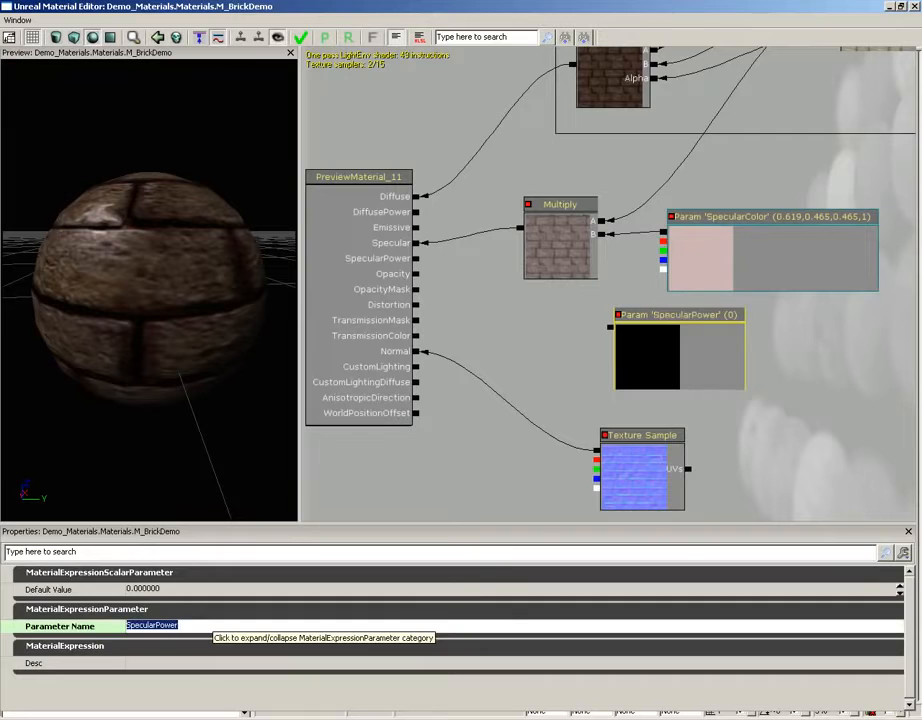
pyautogui.click(178, 589)
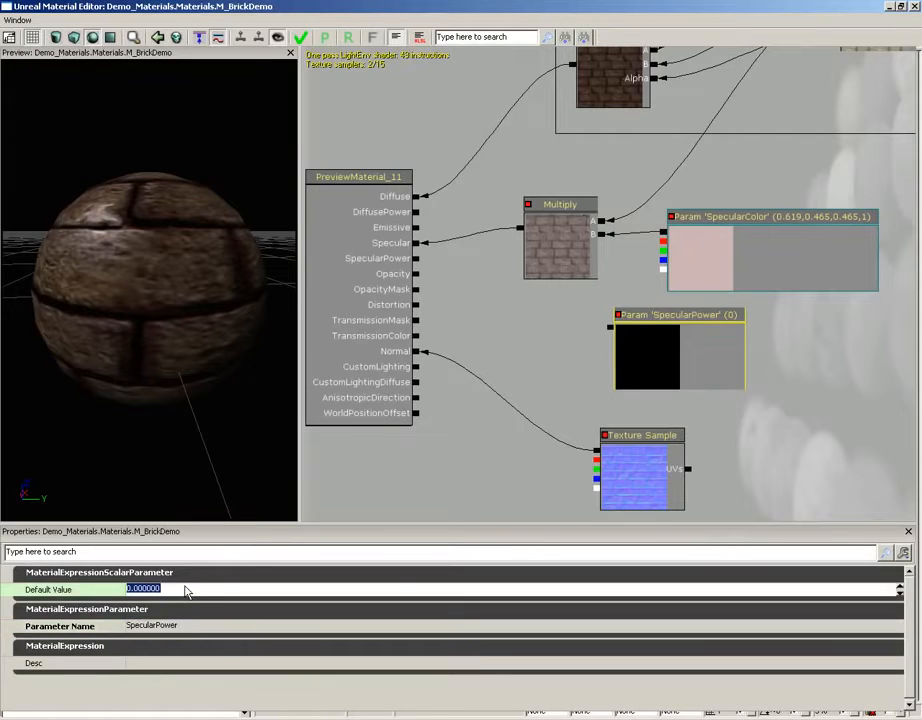
pyautogui.write('3')
pyautogui.press('Return')
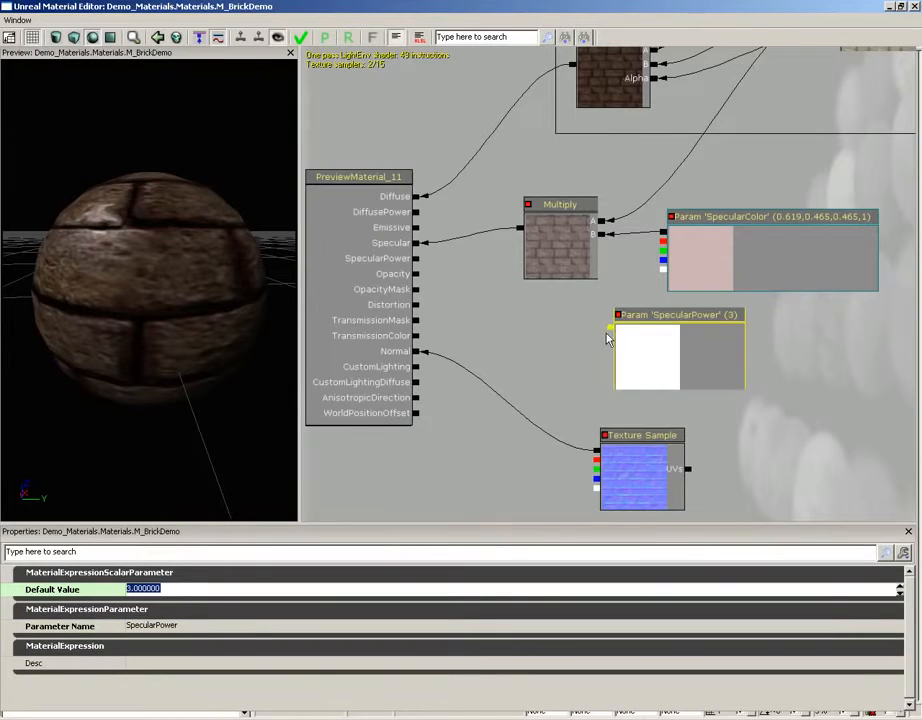
# Step: Connect the SpecularPower parameter to the material's SpecularPower input and check the highlight on the preview sphere
pyautogui.moveTo(610, 328); pyautogui.dragTo(418, 261)
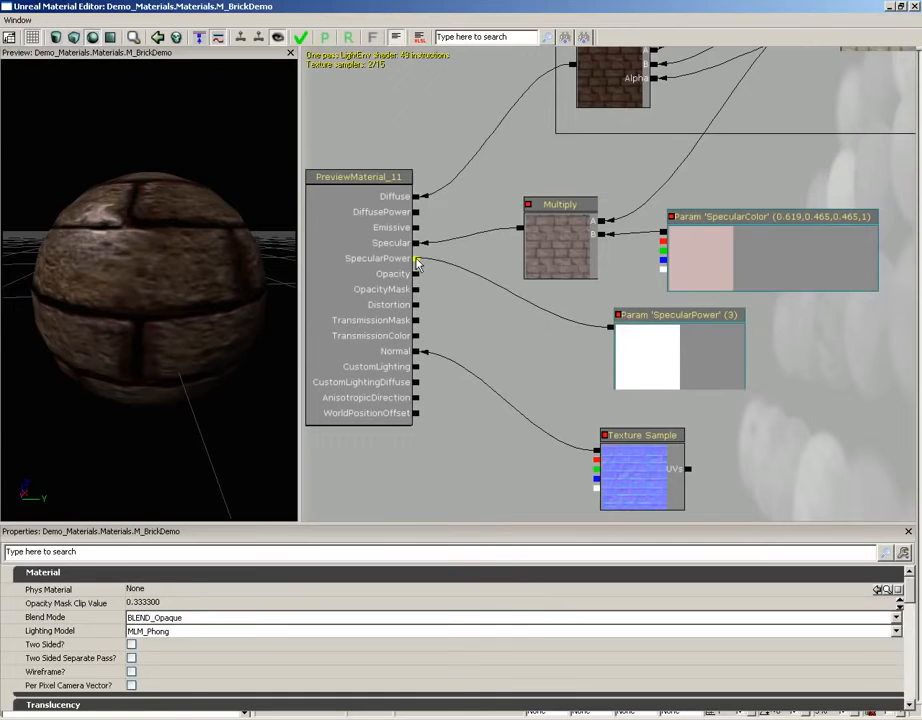
pyautogui.moveTo(140, 249)
pyautogui.mouseDown()
pyautogui.moveTo(193, 264)
pyautogui.moveTo(263, 255)
pyautogui.moveTo(222, 191)
pyautogui.moveTo(136, 173)
pyautogui.moveTo(58, 172)
pyautogui.moveTo(140, 247)
pyautogui.mouseUp()
pyautogui.click(692, 363)
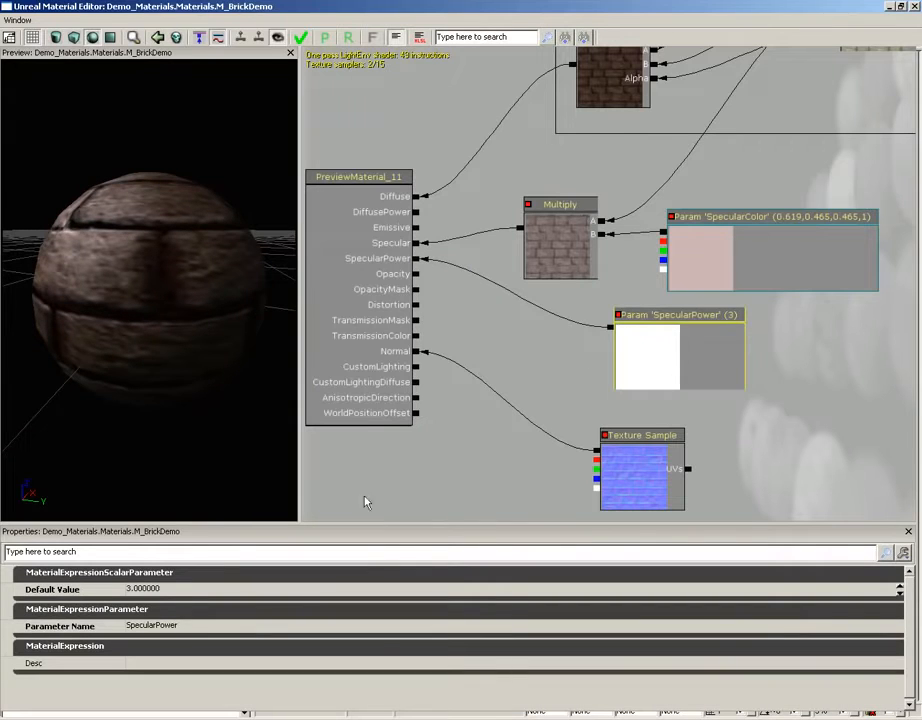
pyautogui.moveTo(163, 292); pyautogui.dragTo(181, 597)
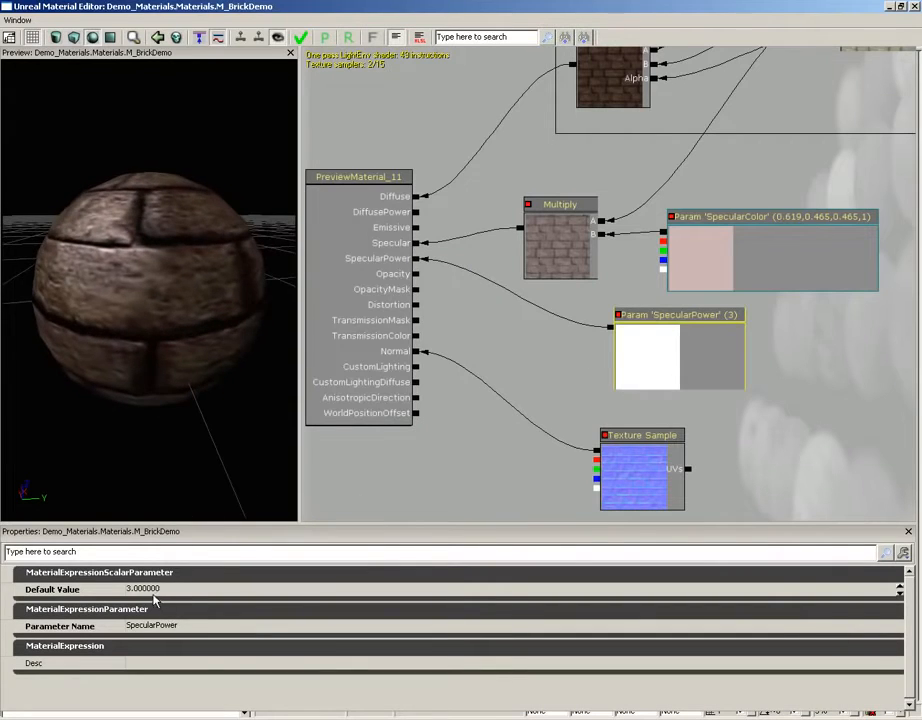
# Step: Try a SpecularPower default value of 20 and rotate the preview sphere to inspect its highlights
pyautogui.click(157, 592)
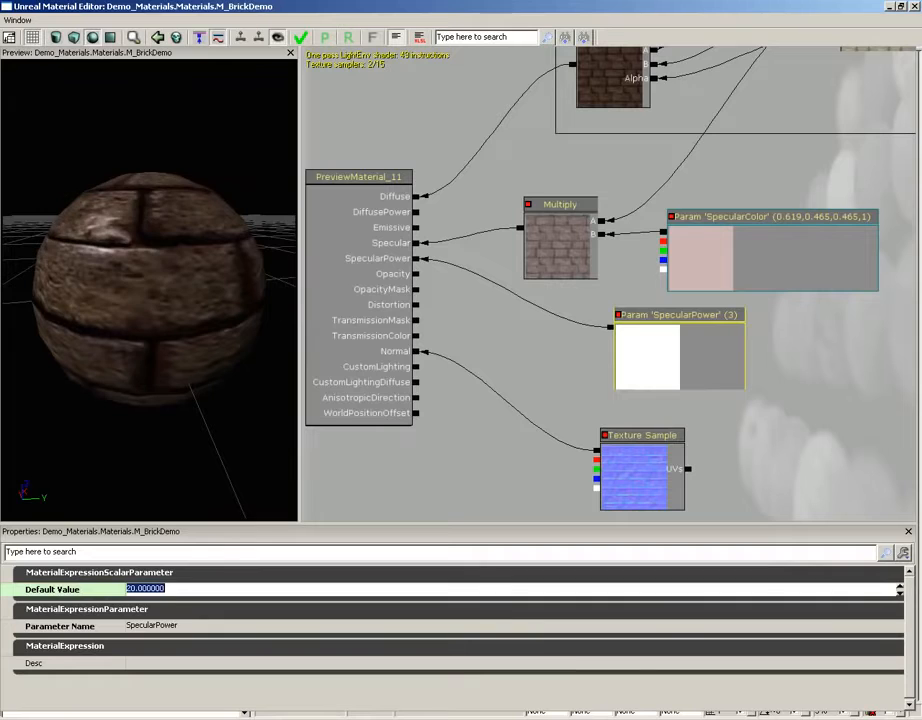
pyautogui.write('20')
pyautogui.press('Return')
pyautogui.moveTo(172, 270); pyautogui.dragTo(60, 125)
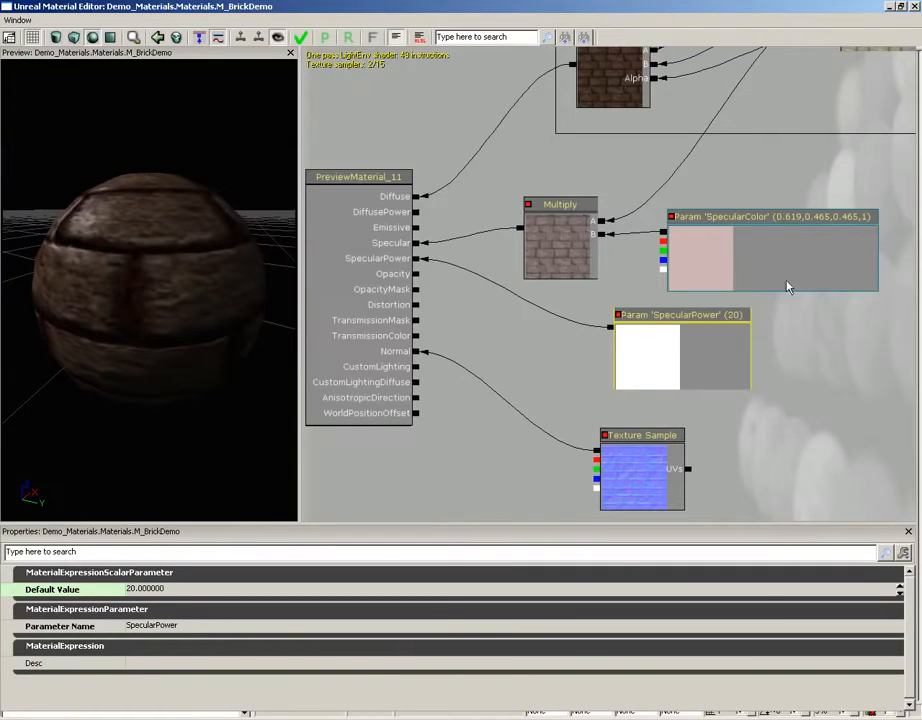
# Step: Set the SpecularPower default value to 5
pyautogui.moveTo(840, 377); pyautogui.dragTo(801, 367)
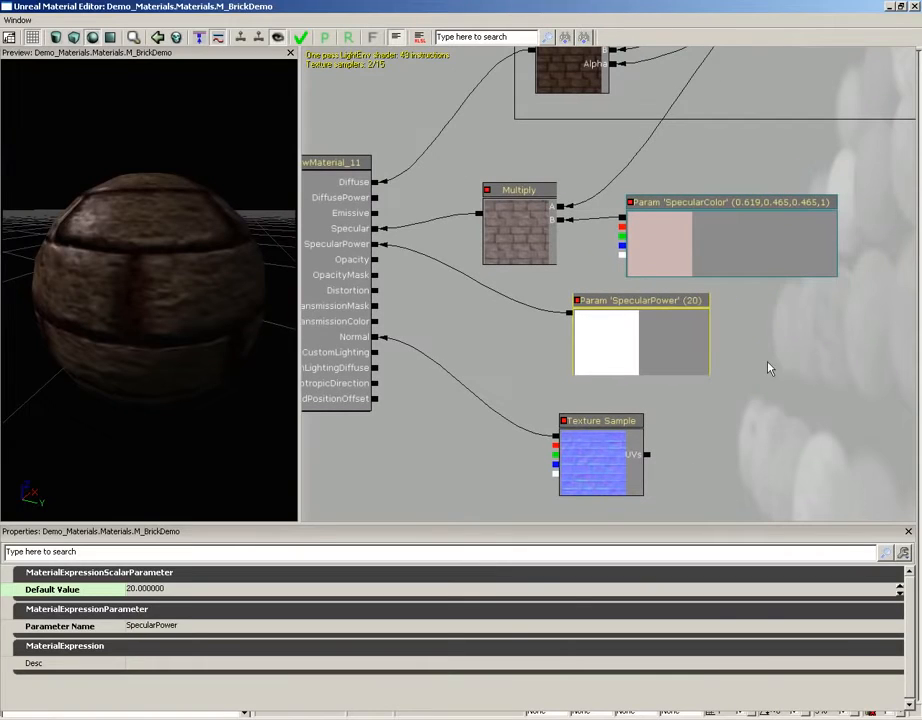
pyautogui.click(177, 589)
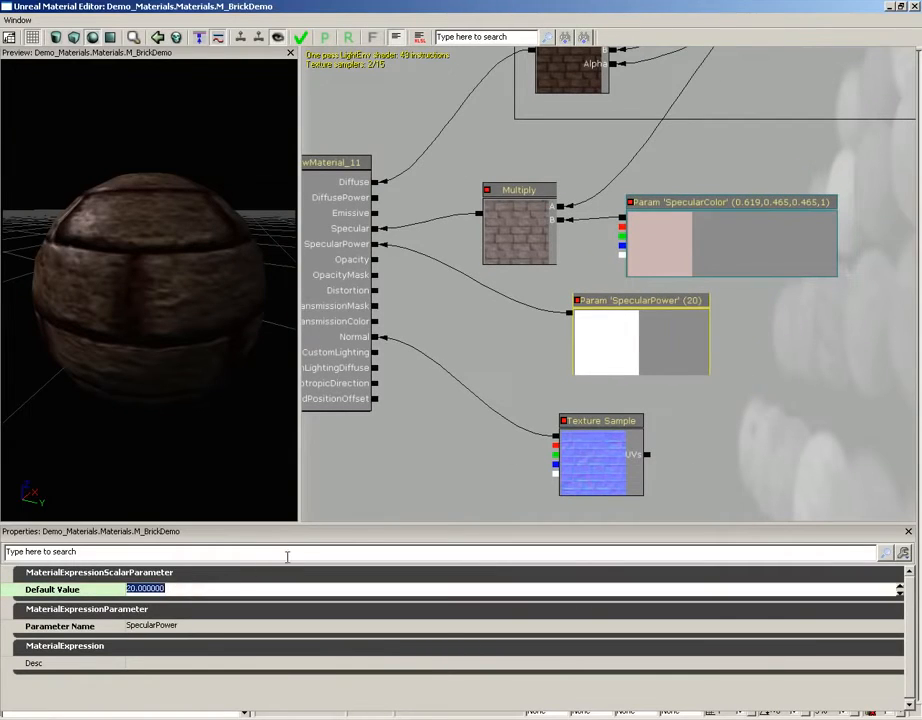
pyautogui.write('5')
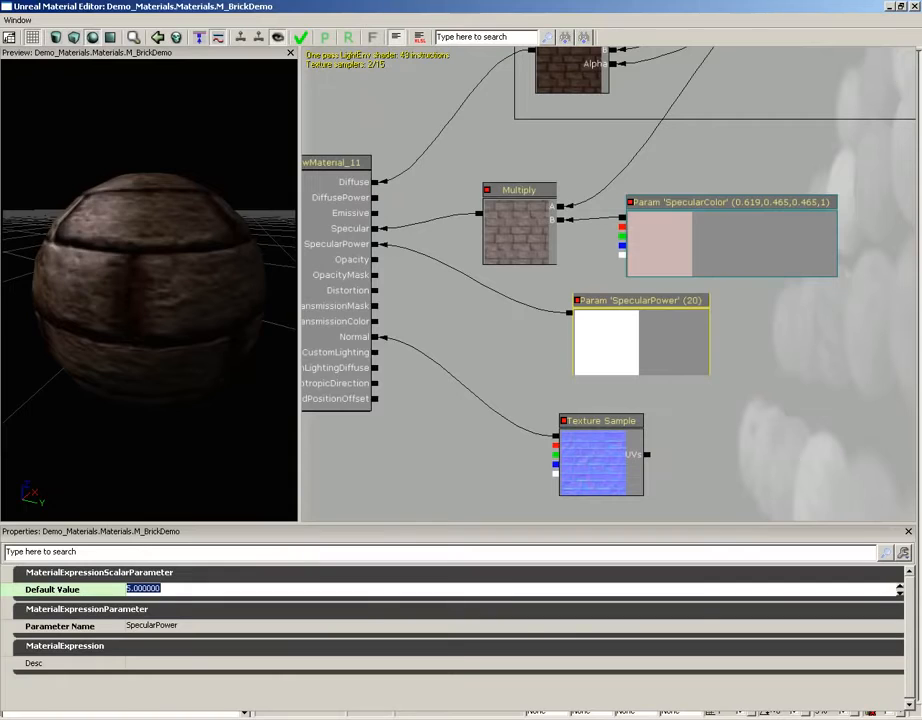
pyautogui.press('Return')
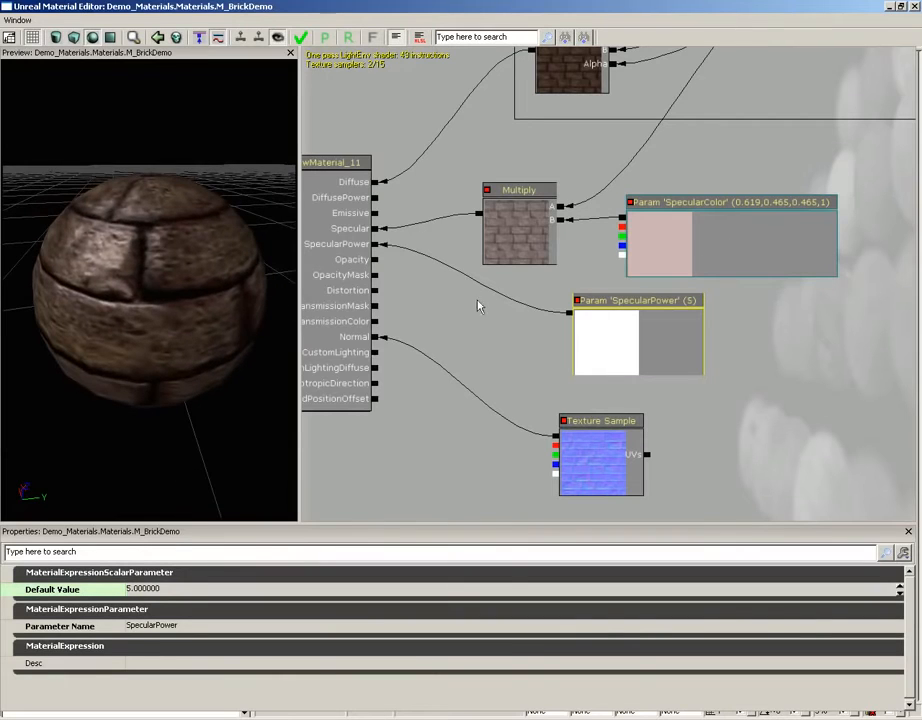
# Step: Group the specular Multiply, SpecularColor and SpecularPower nodes in a new comment named Specular
pyautogui.scroll(-3, 493, 318)
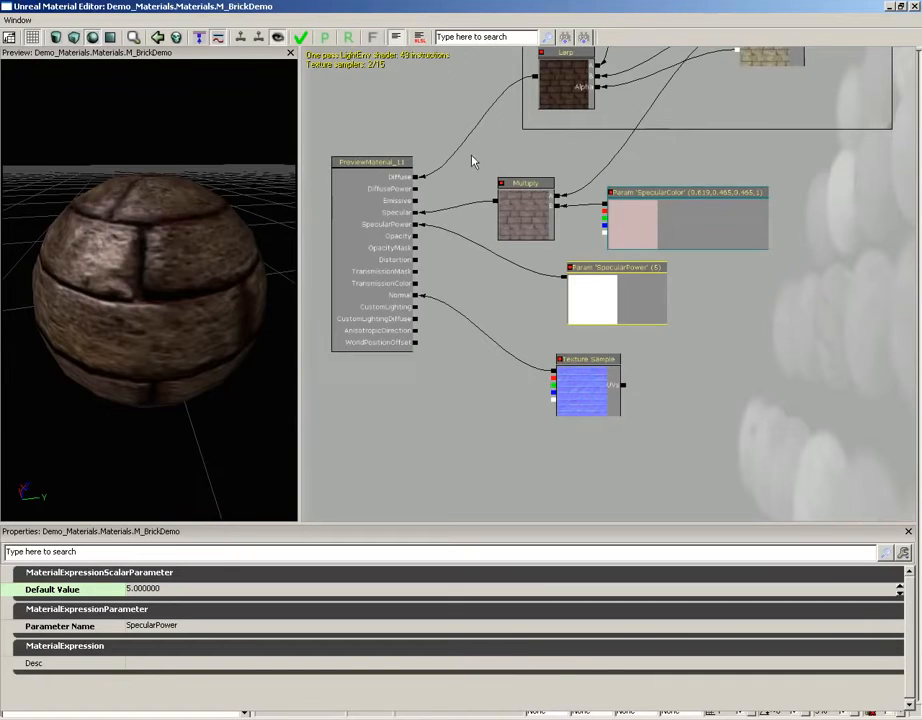
pyautogui.keyDown('ctrl'); pyautogui.keyDown('alt'); pyautogui.moveTo(470, 155); pyautogui.dragTo(838, 345); pyautogui.keyUp('alt'); pyautogui.keyUp('ctrl')
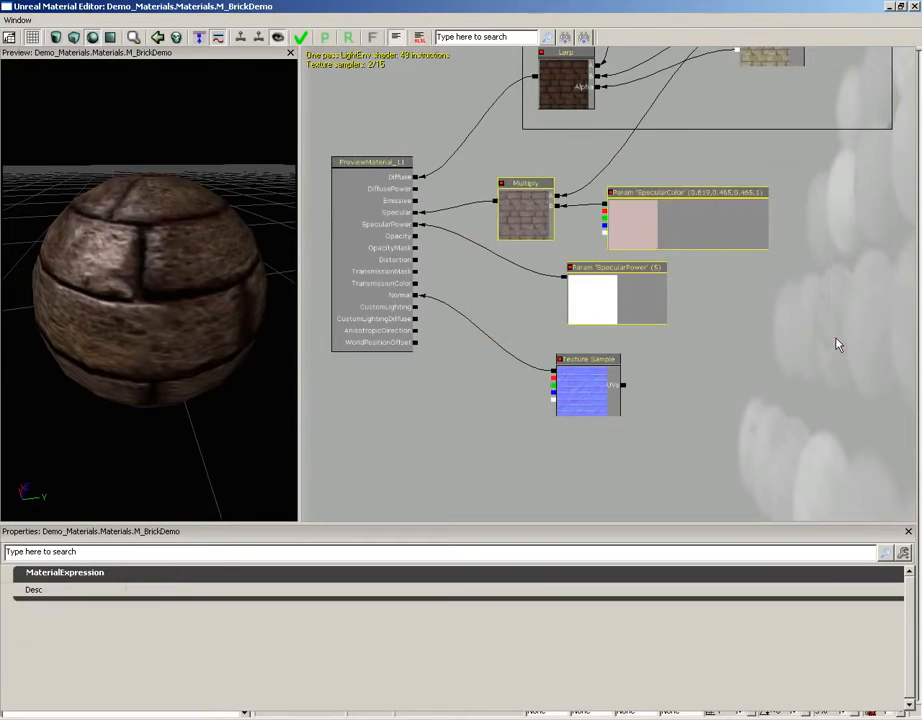
pyautogui.rightClick(521, 292)
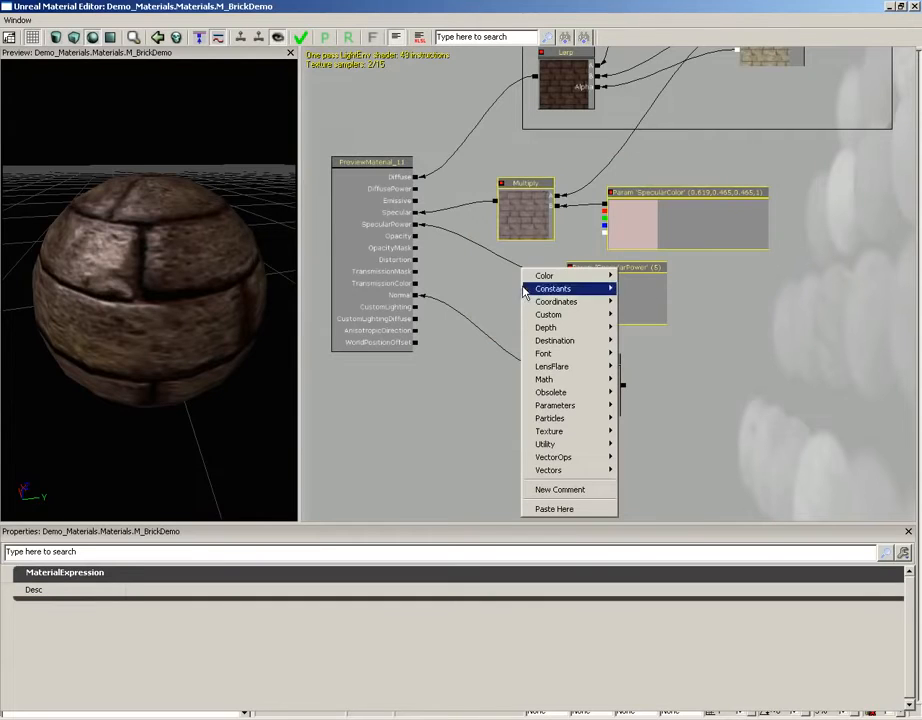
pyautogui.click(560, 490)
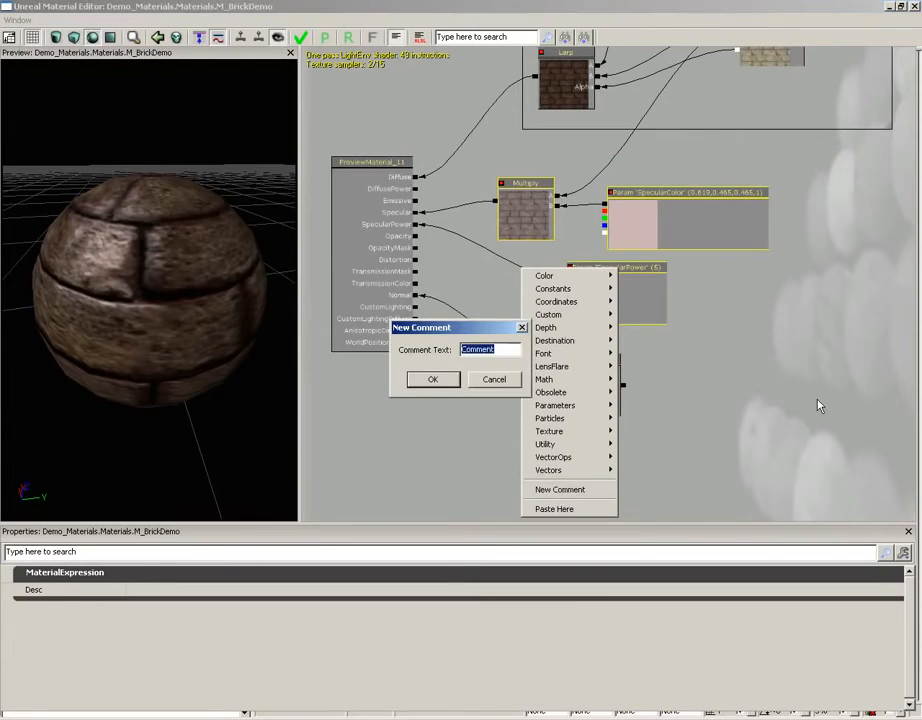
pyautogui.write('Specular')
pyautogui.press('Return')
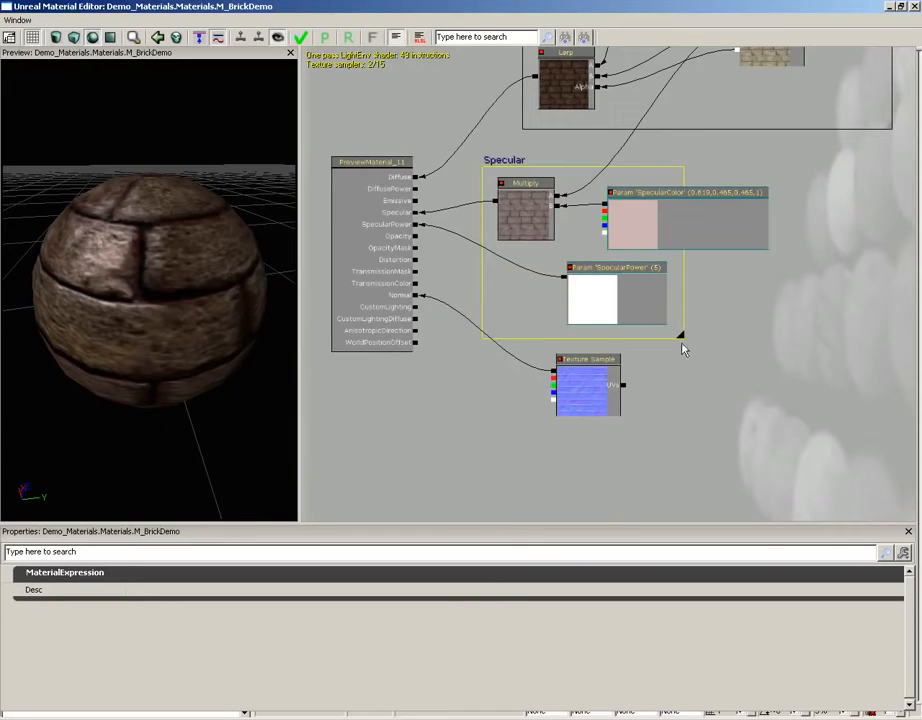
# Step: Widen the Specular comment box to enclose the whole SpecularColor node and align the box directly beneath the diffuse group
pyautogui.moveTo(681, 337); pyautogui.dragTo(808, 334)
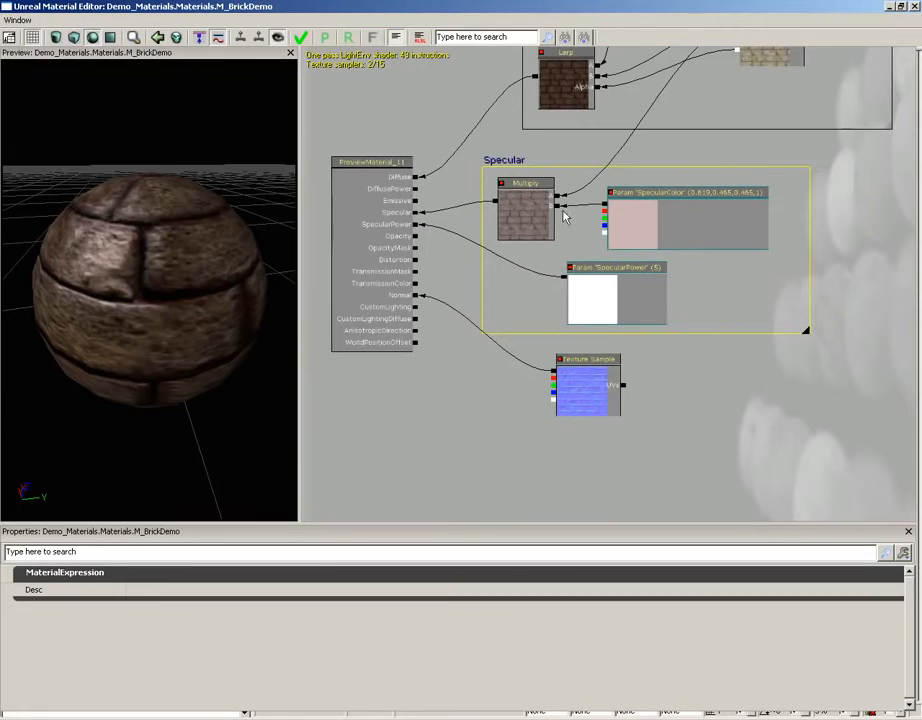
pyautogui.moveTo(505, 167); pyautogui.dragTo(542, 141)
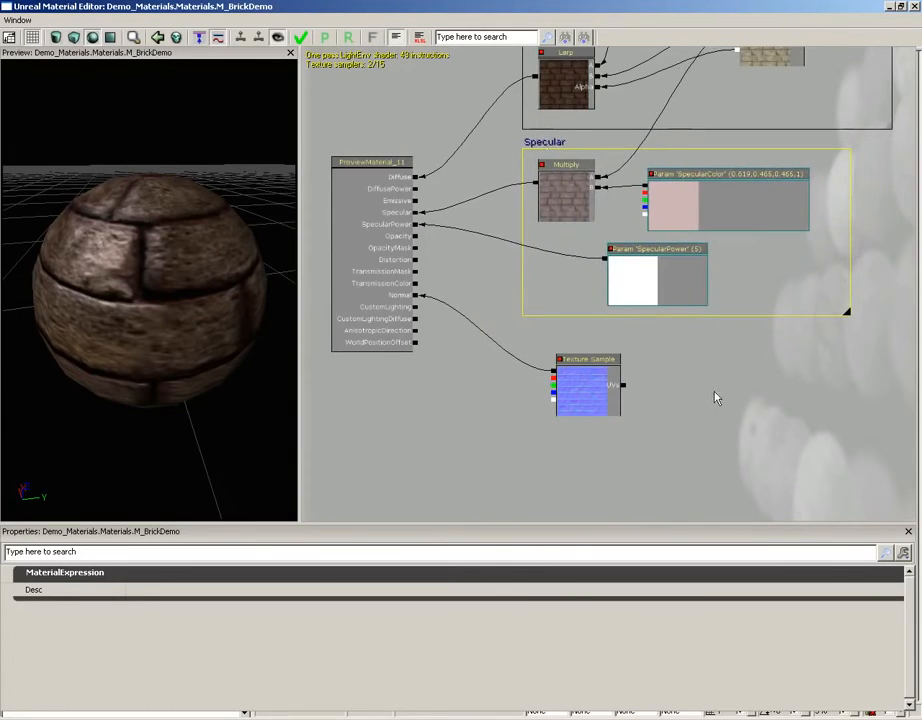
pyautogui.scroll(-2, 716, 402)
pyautogui.moveTo(718, 411); pyautogui.dragTo(716, 442)
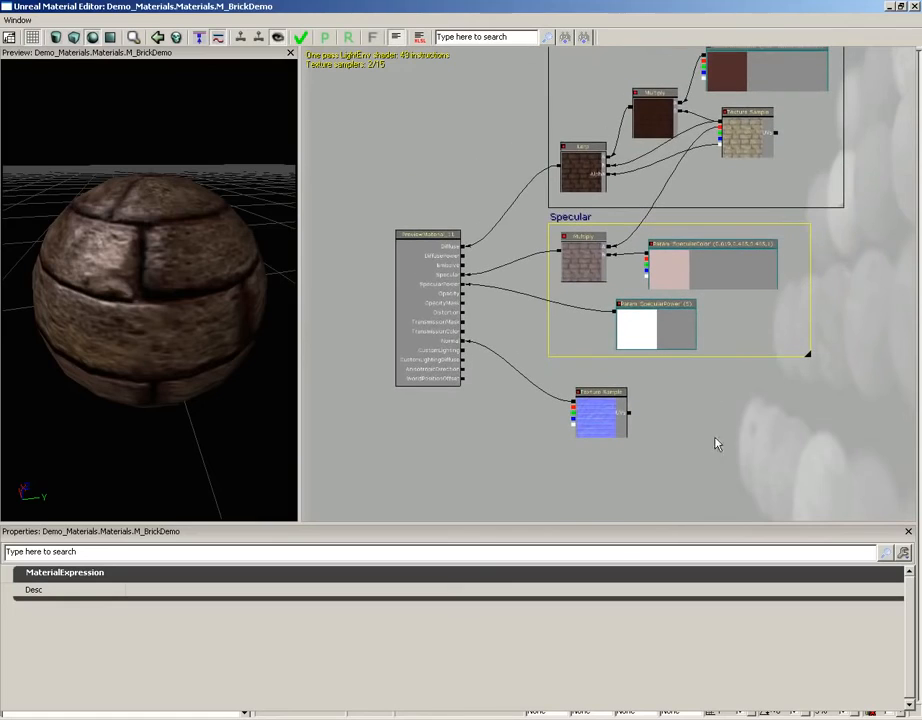
# Step: Apply the changes to M_BrickDemo, close the material editor and save the Demo_Materials package
pyautogui.click(302, 38)
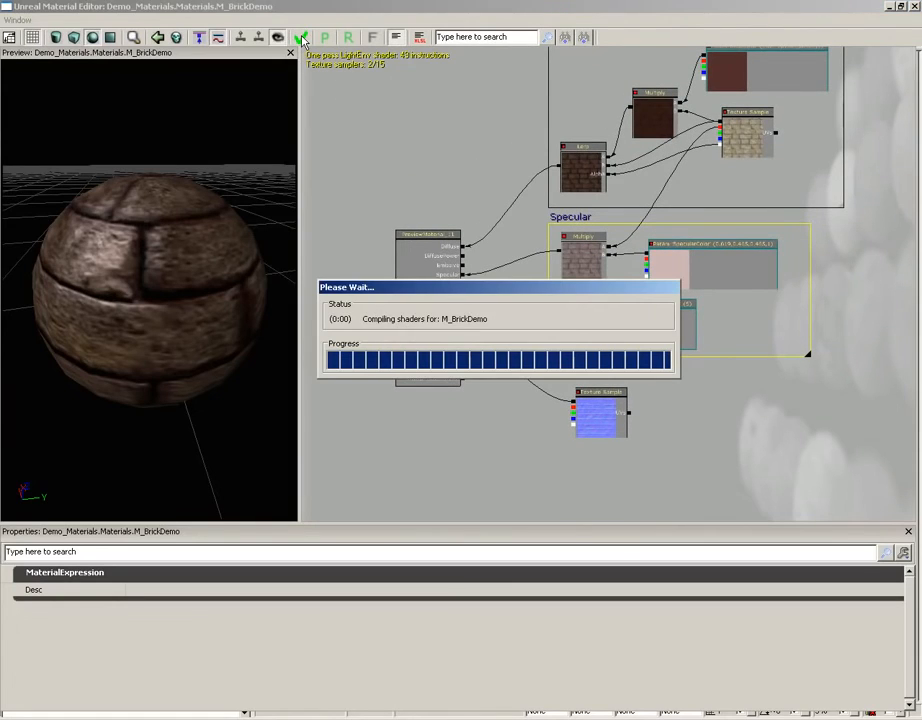
pyautogui.click(912, 7)
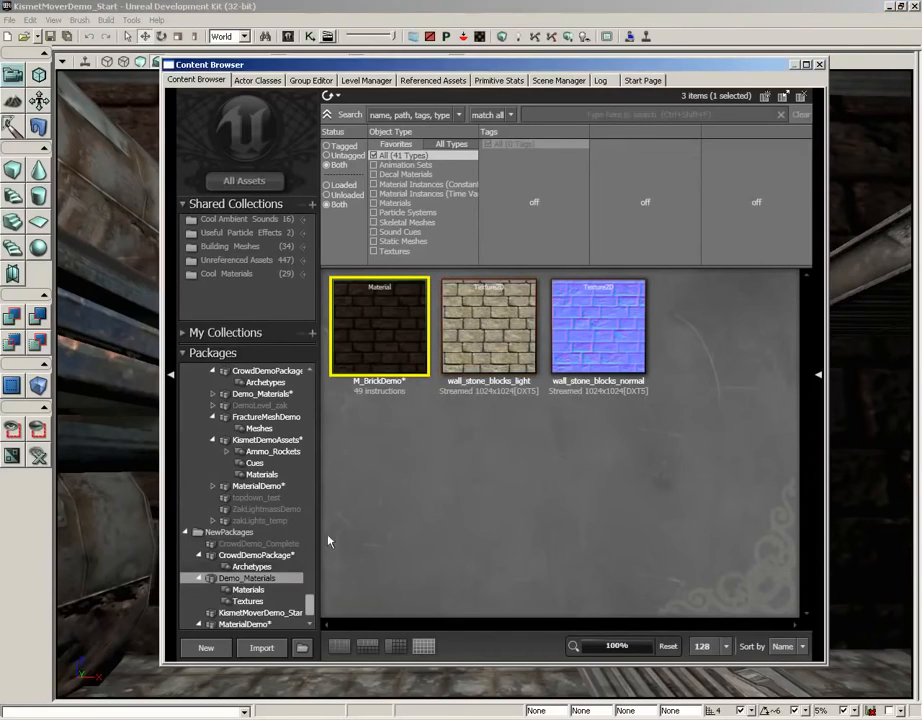
pyautogui.hotkey('ctrl', 's')
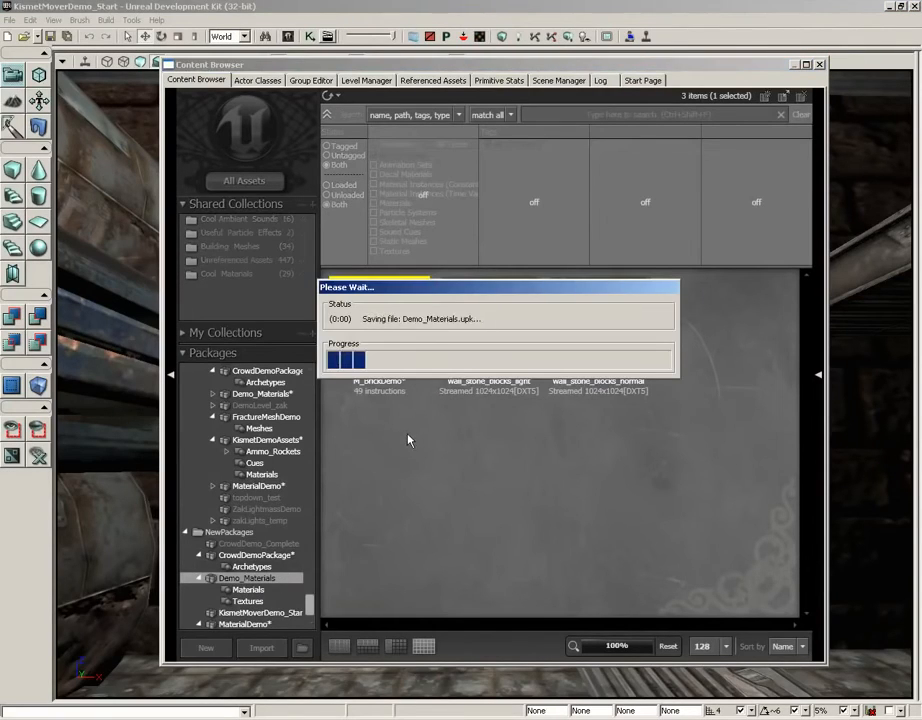
# Step: Close the Content Browser and examine the specular highlights on the brick wall near the fluorescent light in the level
pyautogui.click(819, 64)
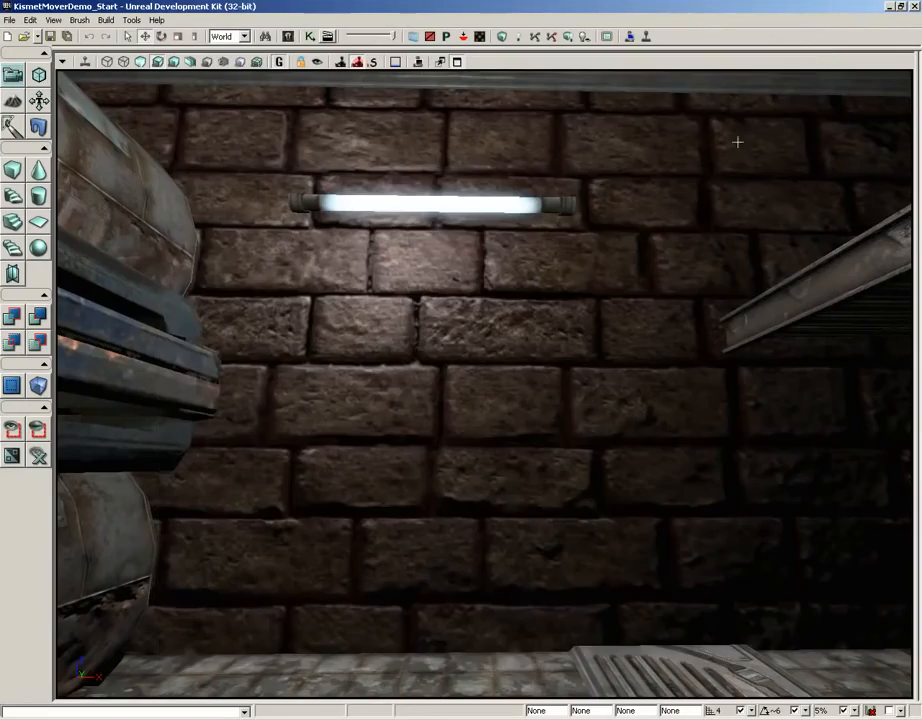
pyautogui.moveTo(572, 341)
pyautogui.mouseDown()
pyautogui.moveTo(522, 325)
pyautogui.moveTo(617, 346)
pyautogui.moveTo(582, 300)
pyautogui.moveTo(575, 366)
pyautogui.moveTo(644, 309)
pyautogui.moveTo(673, 321)
pyautogui.moveTo(642, 329)
pyautogui.moveTo(569, 317)
pyautogui.moveTo(578, 397)
pyautogui.moveTo(587, 387)
pyautogui.moveTo(556, 349)
pyautogui.mouseUp()
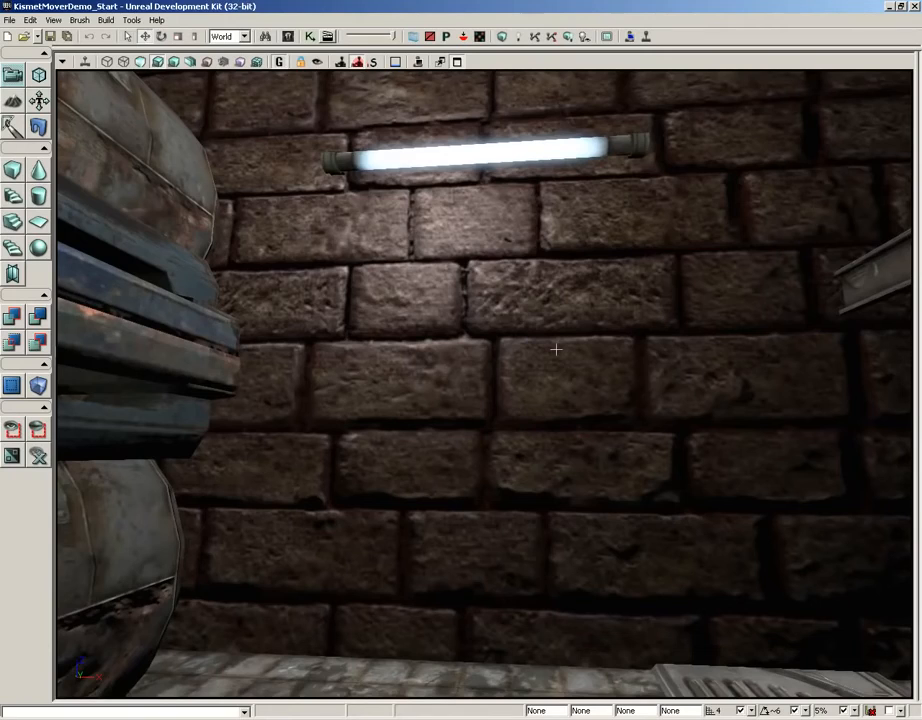